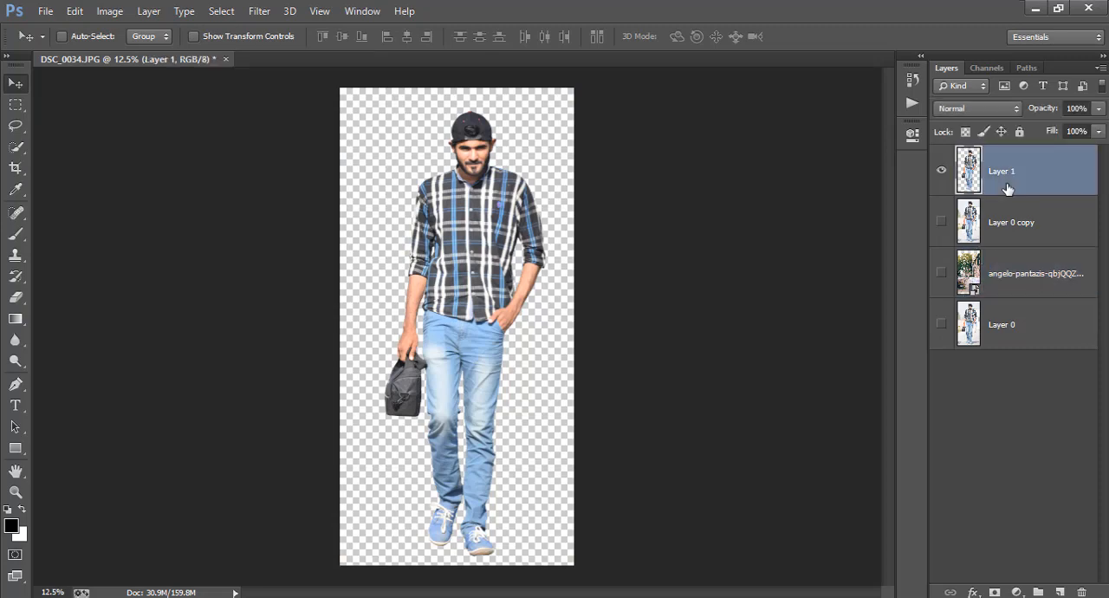
Step: Show the café street background layer behind the cut-out man on Layer 1 and make the background the active layer
left_click_drag(519, 284, 517, 259)
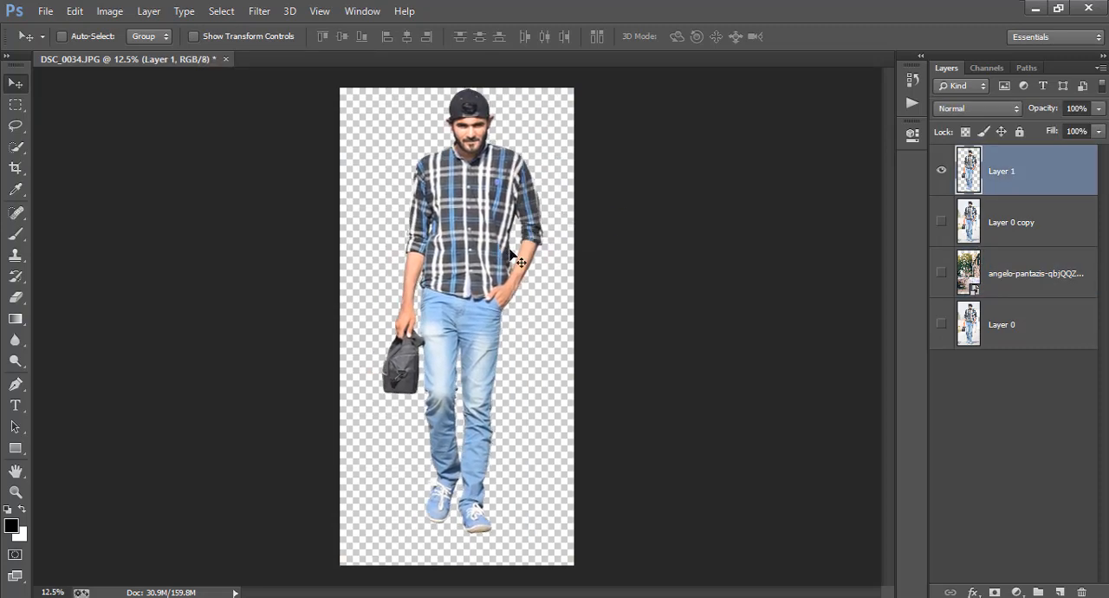
key("ctrl+z")
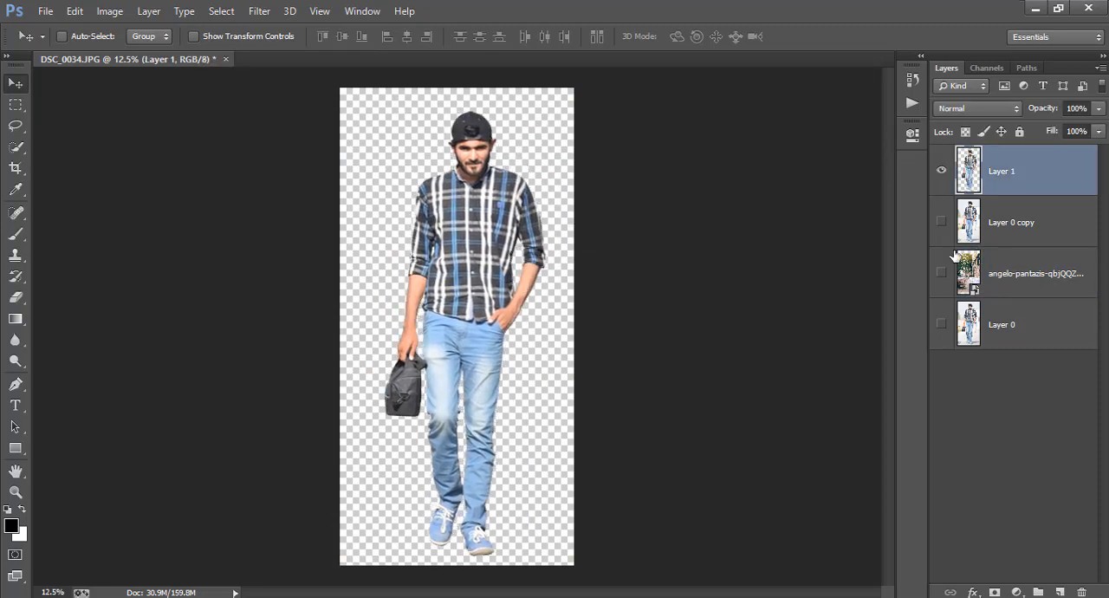
left_click(941, 171)
left_click(941, 273)
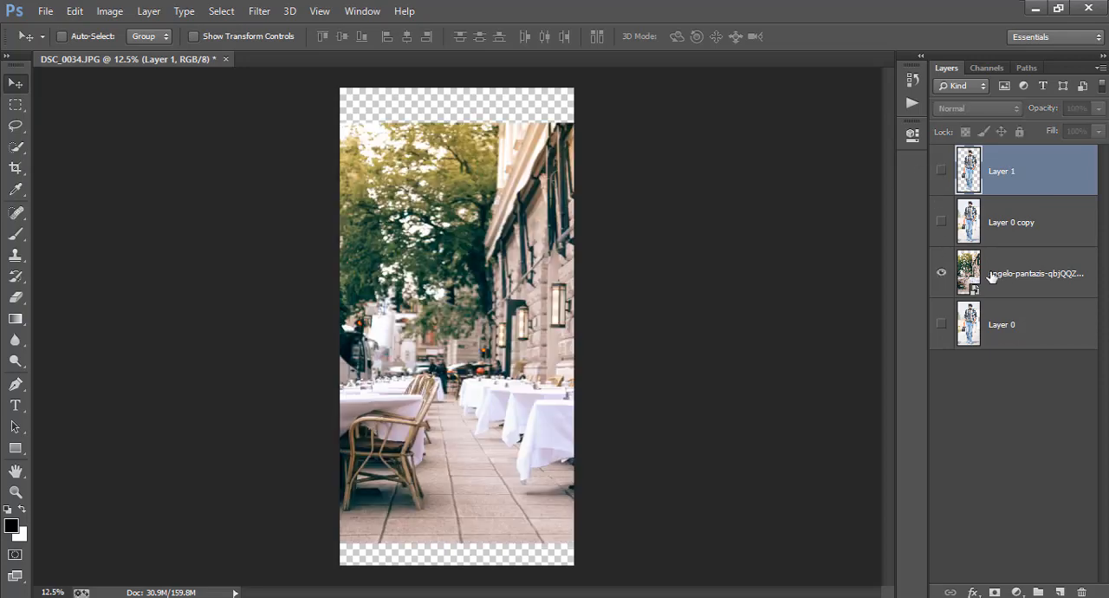
left_click(1031, 286)
left_click_drag(611, 294, 488, 290)
left_click_drag(417, 322, 383, 330)
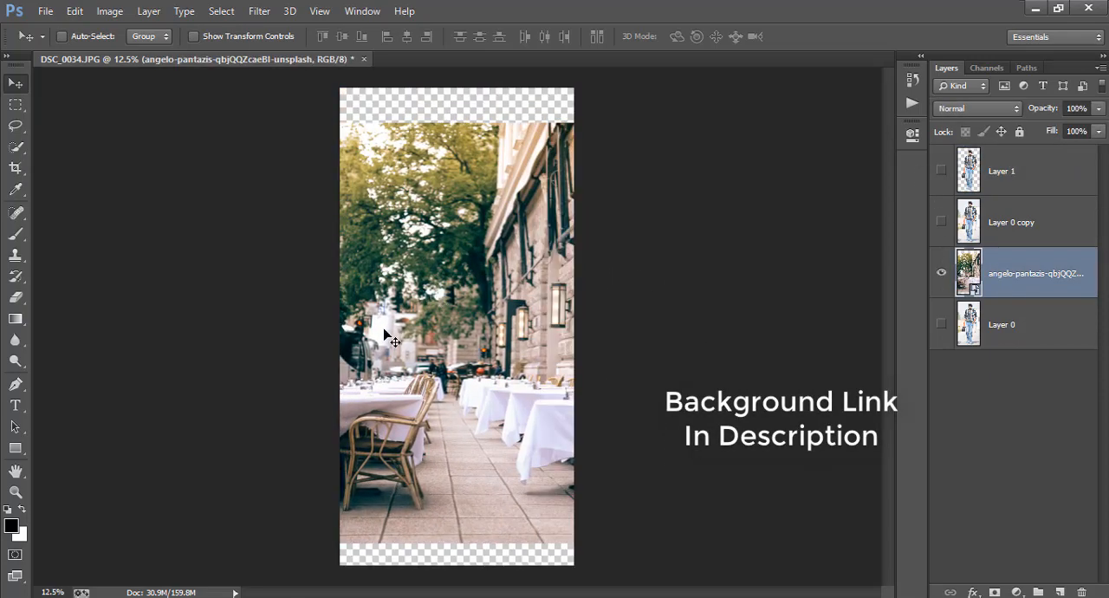
left_click(941, 170)
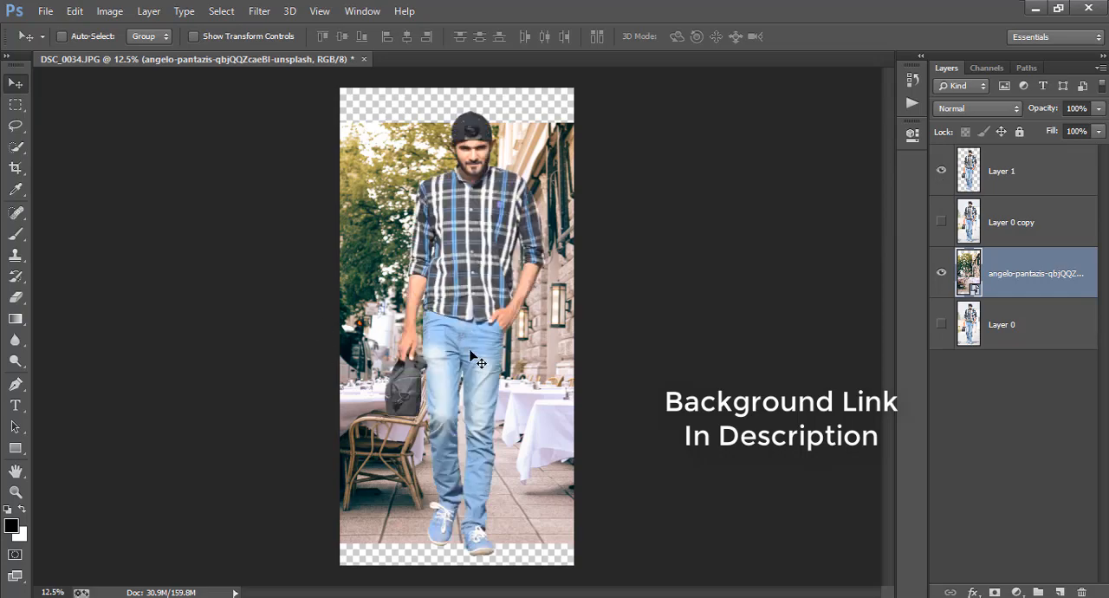
Step: Flip the street background horizontally, shift it slightly to the left, and apply the transform
key("ctrl+t")
right_click(422, 232)
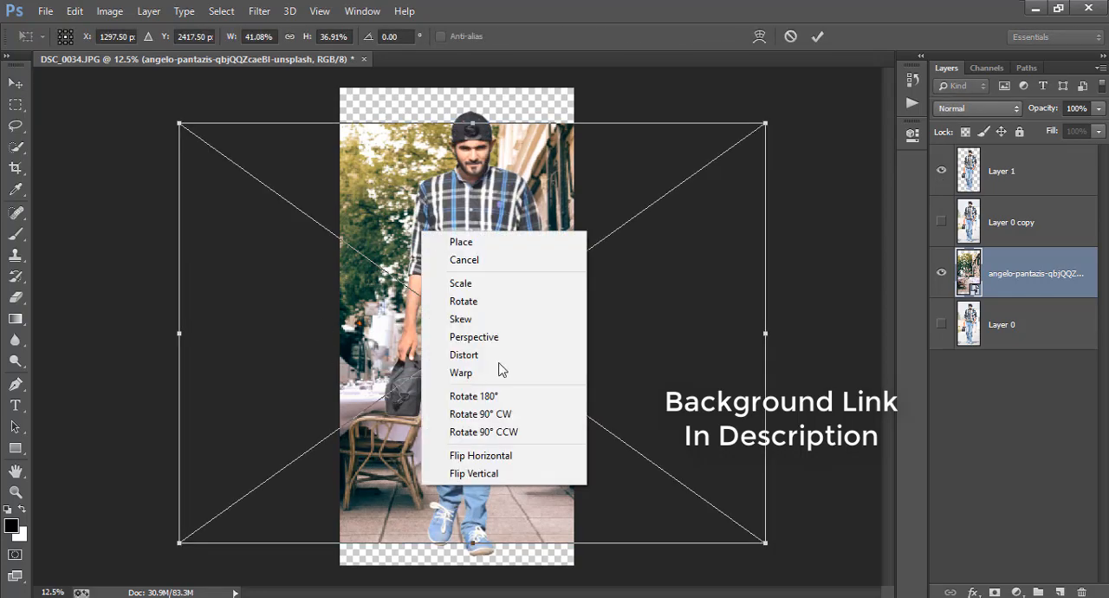
left_click(499, 450)
left_click_drag(520, 392, 513, 390)
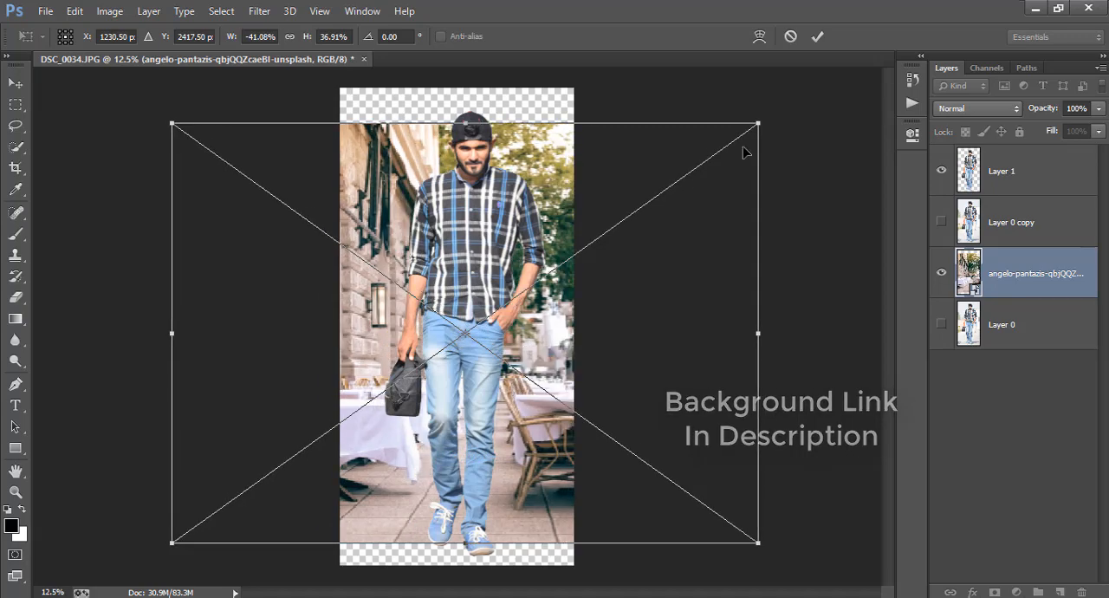
left_click(819, 41)
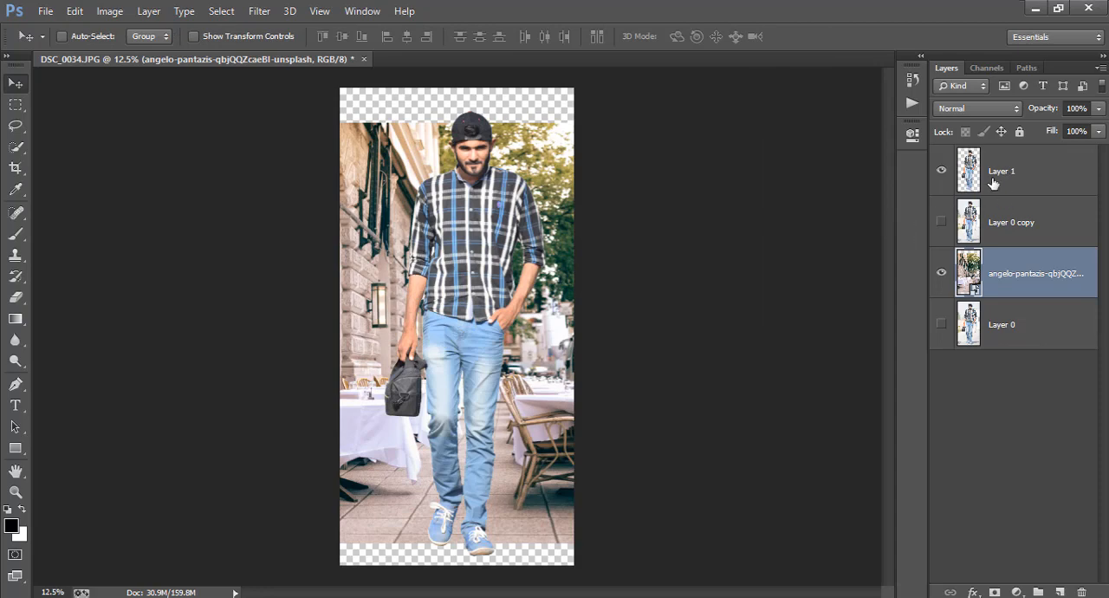
Step: Scale the man on Layer 1 down to about 68% width and 70% height, standing on the pavement between the tables
left_click(1001, 181)
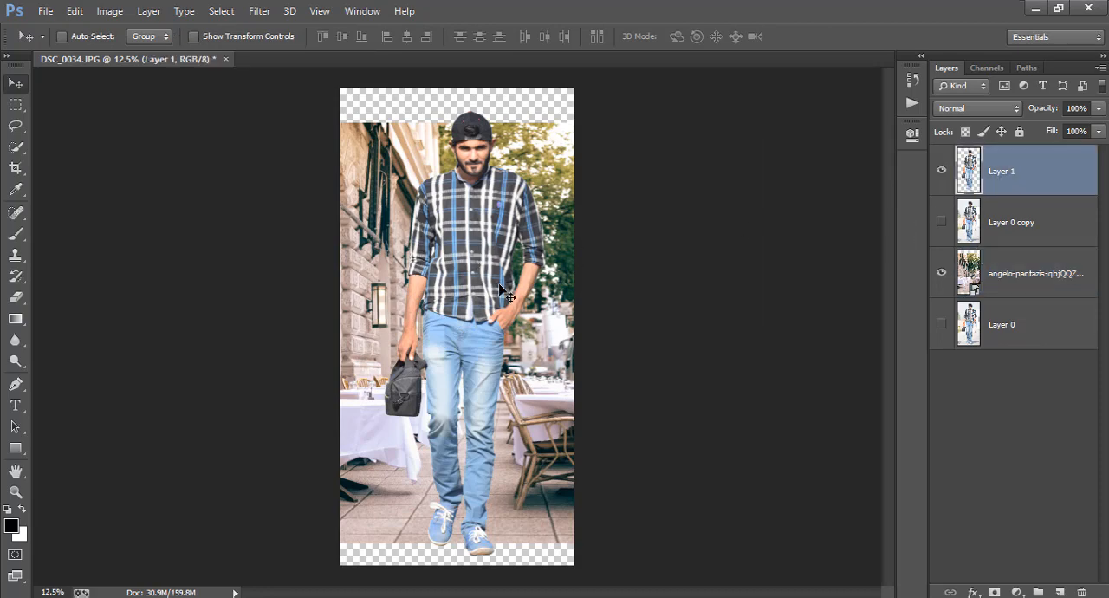
key("ctrl+t")
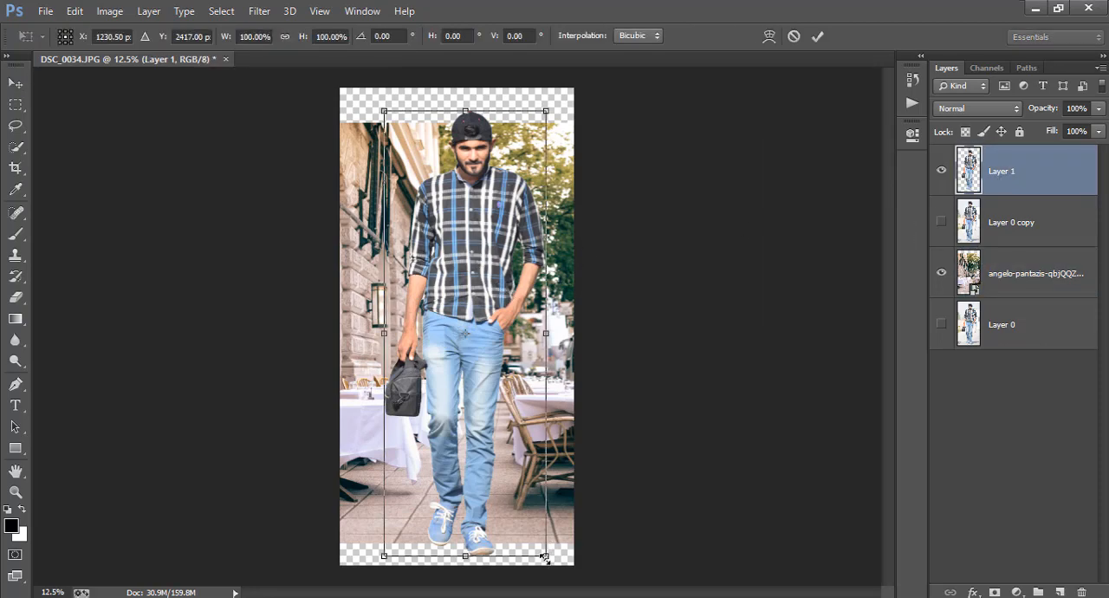
left_click_drag(545, 557, 486, 405)
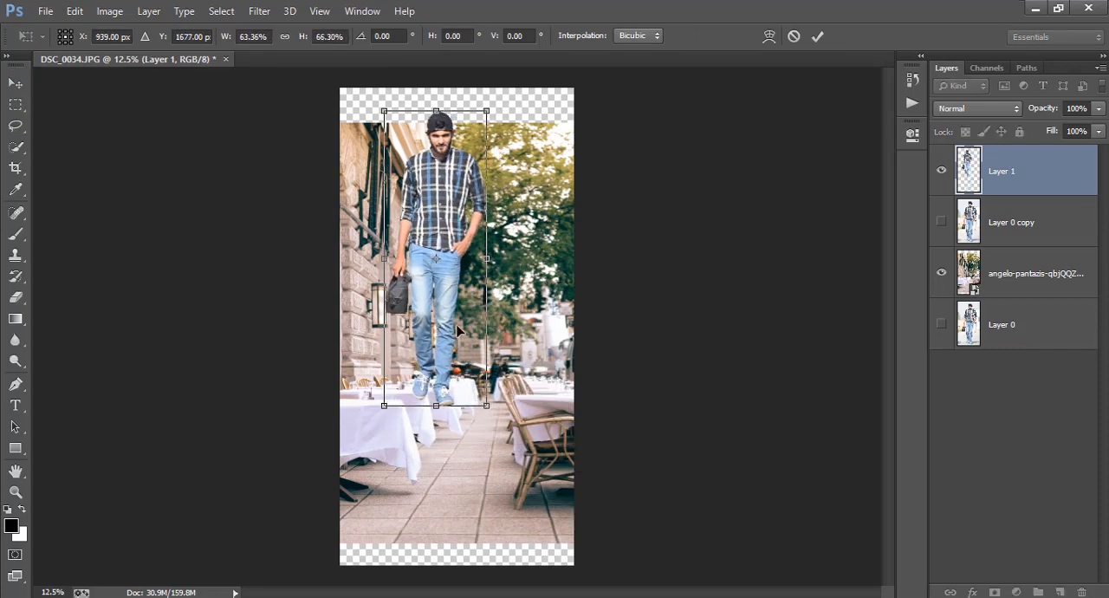
left_click_drag(460, 331, 490, 421)
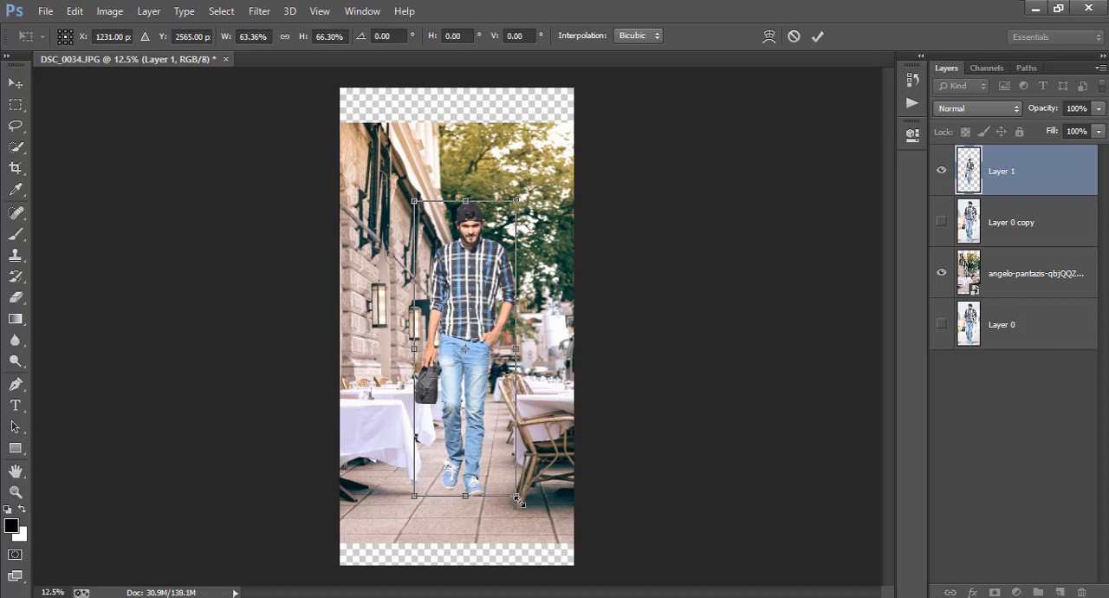
left_click_drag(520, 501, 523, 506)
left_click_drag(500, 458, 499, 457)
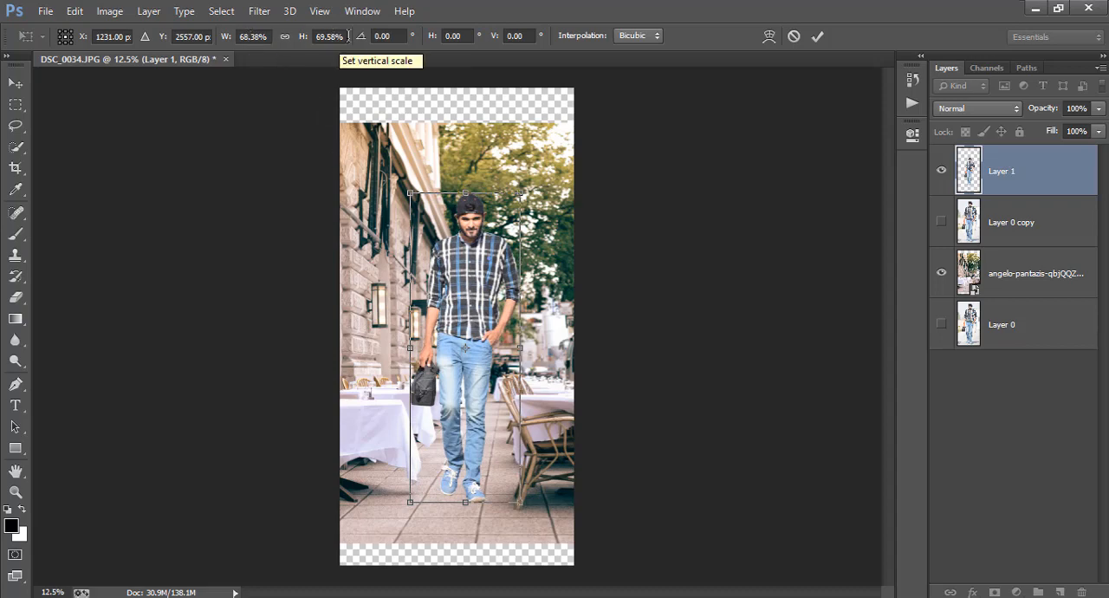
Step: Set the man's vertical scale to 68.38% and apply the transform
left_click(321, 37)
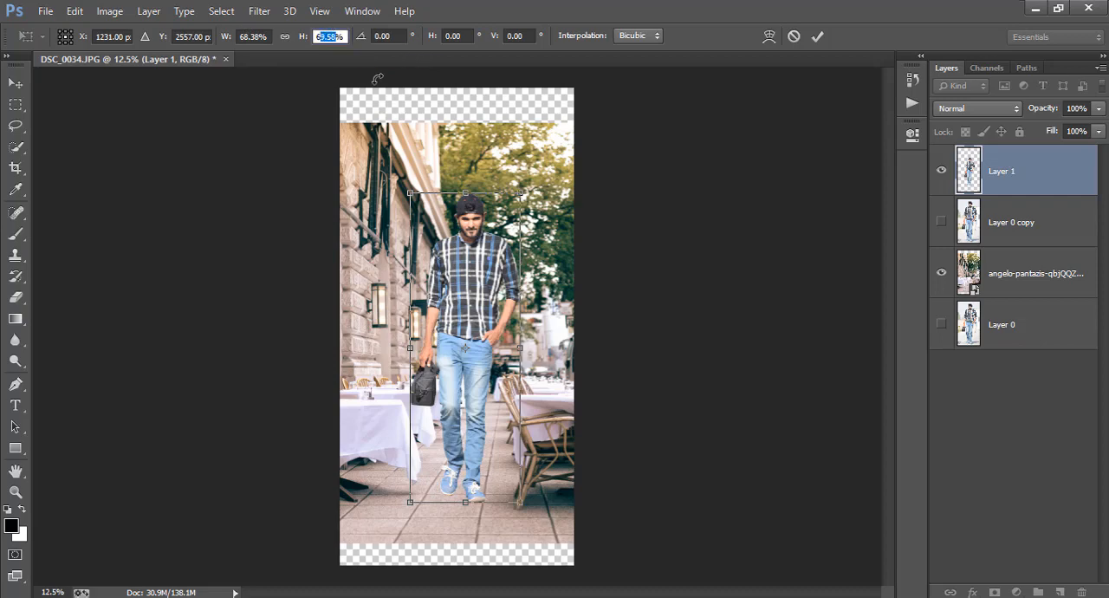
type("68%")
key("Return")
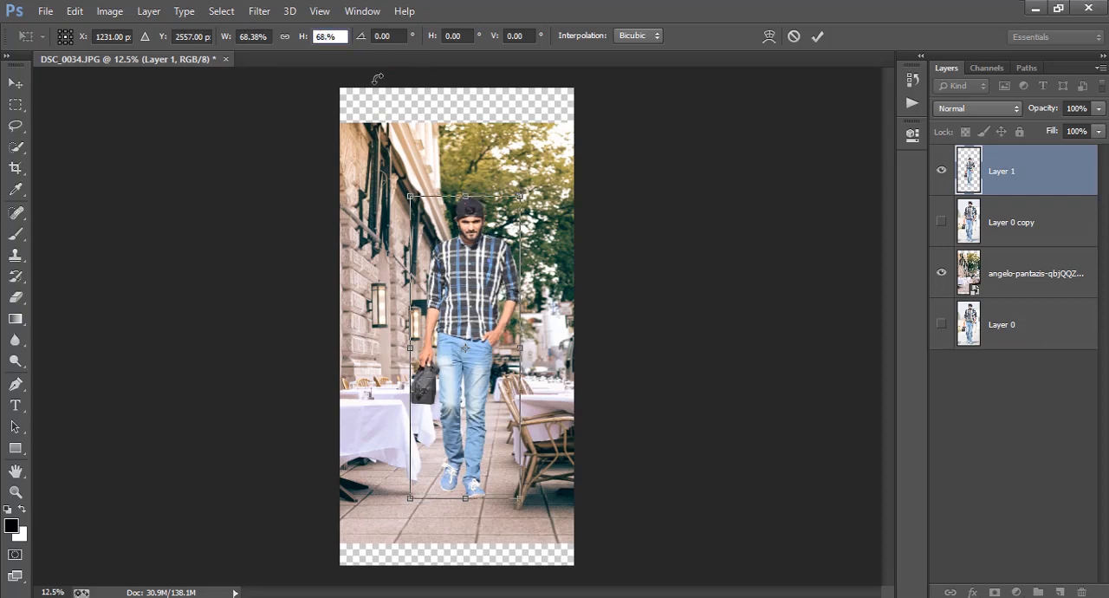
left_click(817, 35)
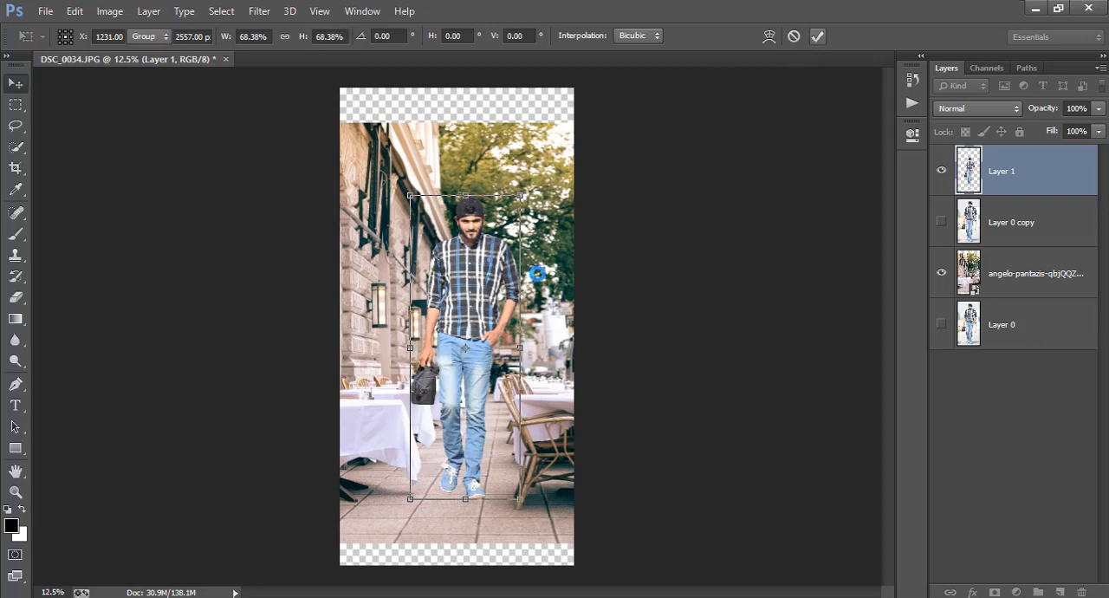
Step: Move the man slightly down and nudge him a little to the left on the pavement
left_click_drag(493, 337, 491, 342)
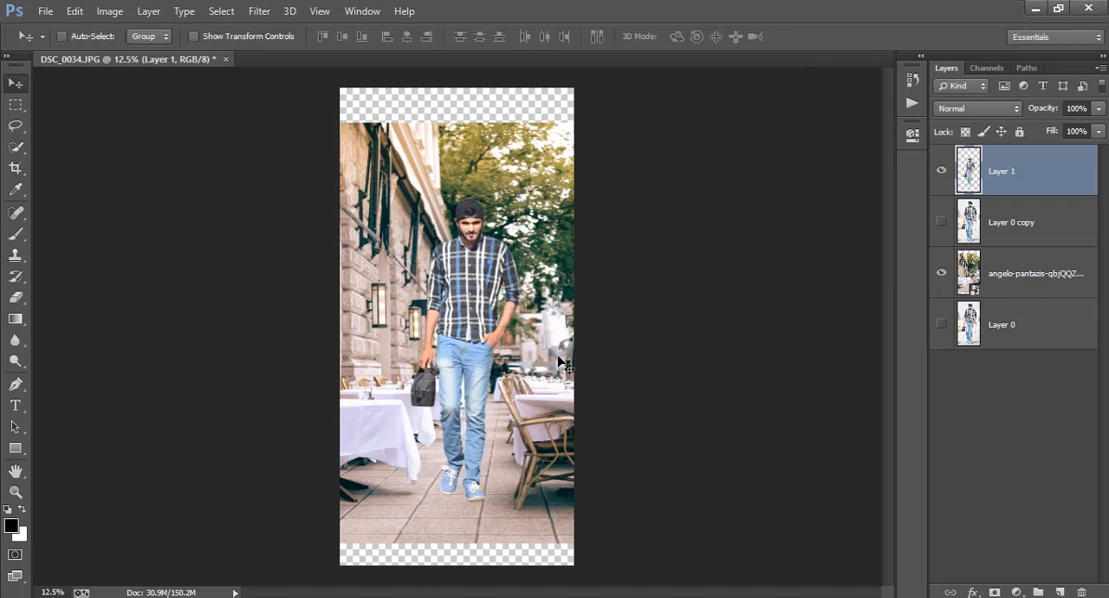
key("Left")
key("Left")
key("Left")
key("Left")
key("Left")
key("Left")
key("Left")
key("Left")
key("Left")
key("Left")
key("Left")
key("Left")
key("Left")
key("Left")
key("Left")
key("Left")
key("Left")
key("Left")
key("Left")
key("Left")
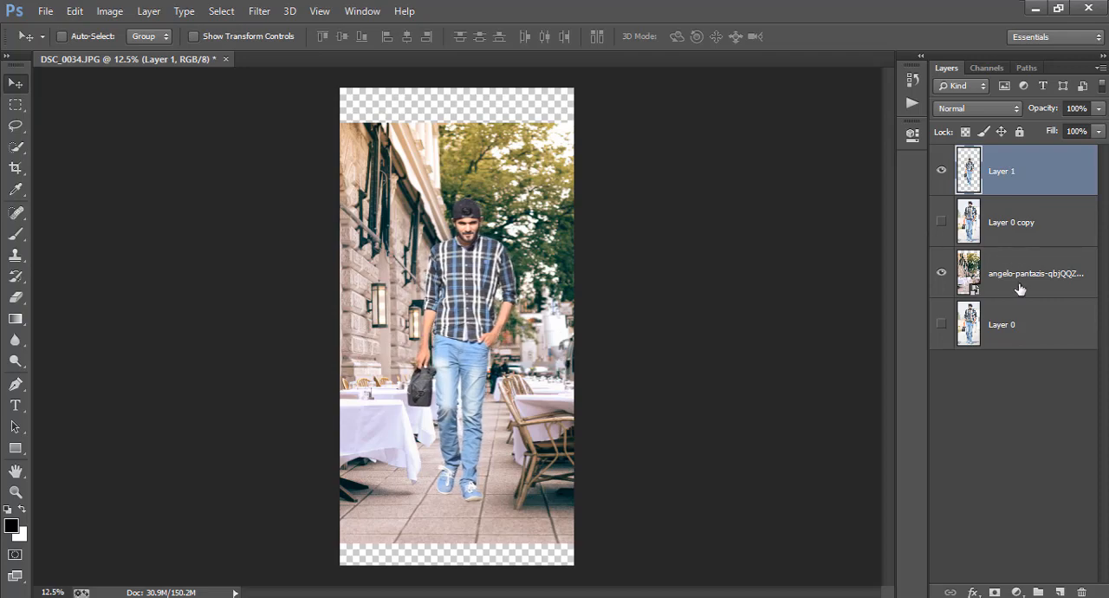
Step: Rasterize the street background's smart object layer and reselect Layer 1
left_click(1021, 288)
right_click(1021, 289)
left_click(763, 258)
left_click(991, 187)
Step: Crop the canvas to remove the transparent strips above and below the background, widening it slightly at the sides
left_click(14, 169)
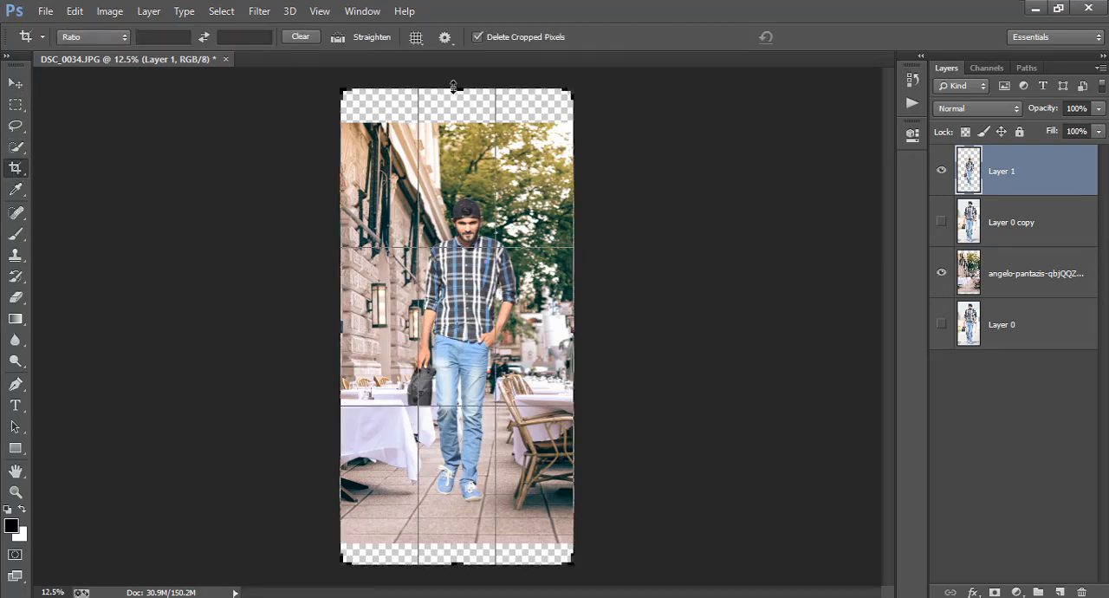
left_click_drag(455, 89, 459, 106)
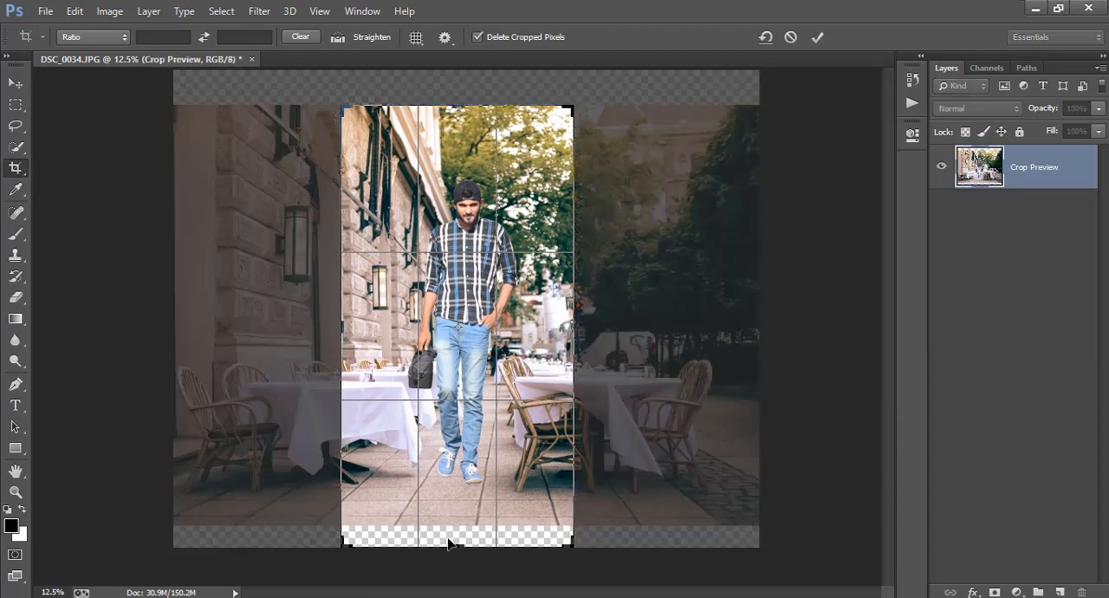
left_click_drag(449, 544, 472, 523)
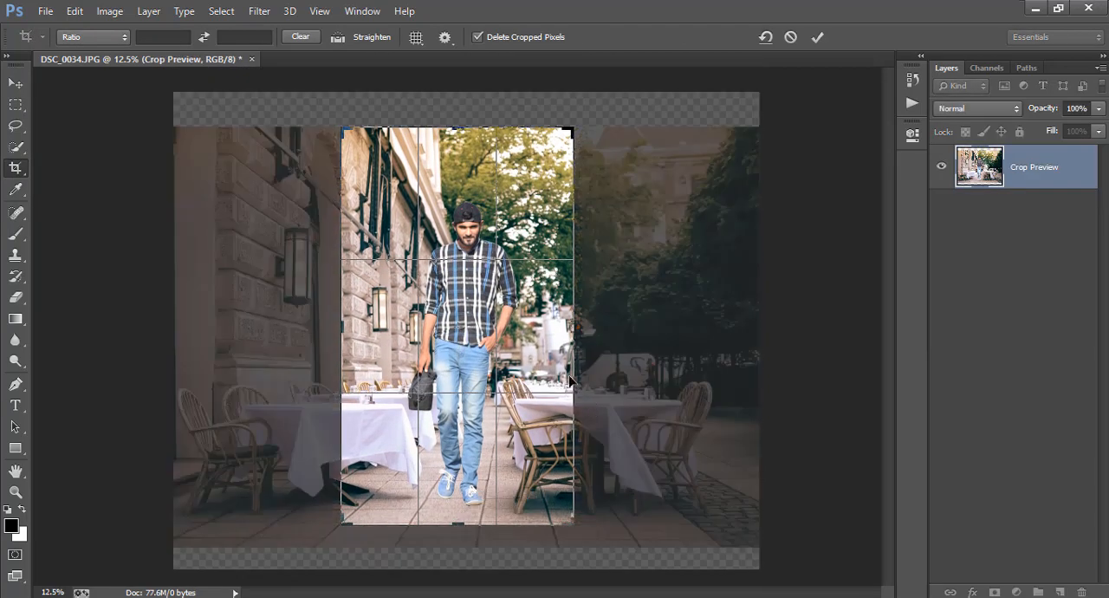
left_click_drag(574, 325, 581, 326)
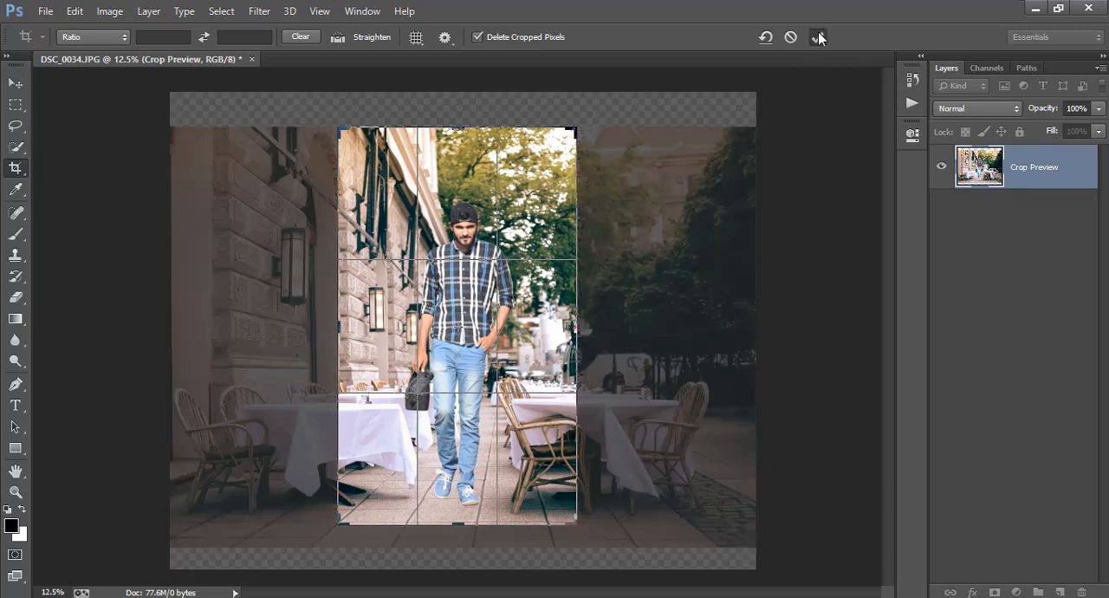
left_click(818, 36)
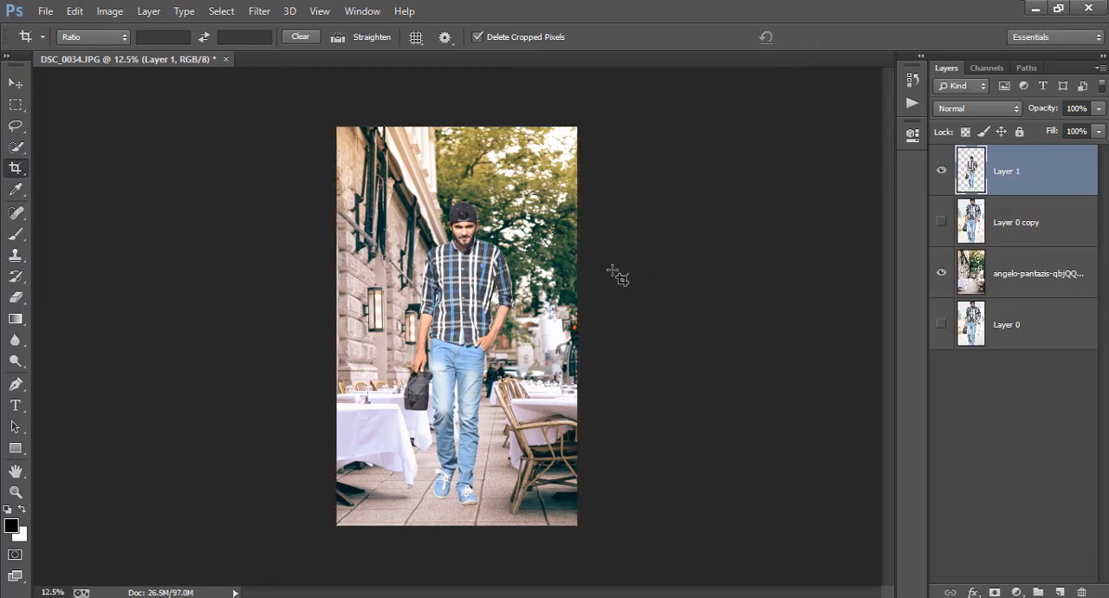
key("ctrl+plus")
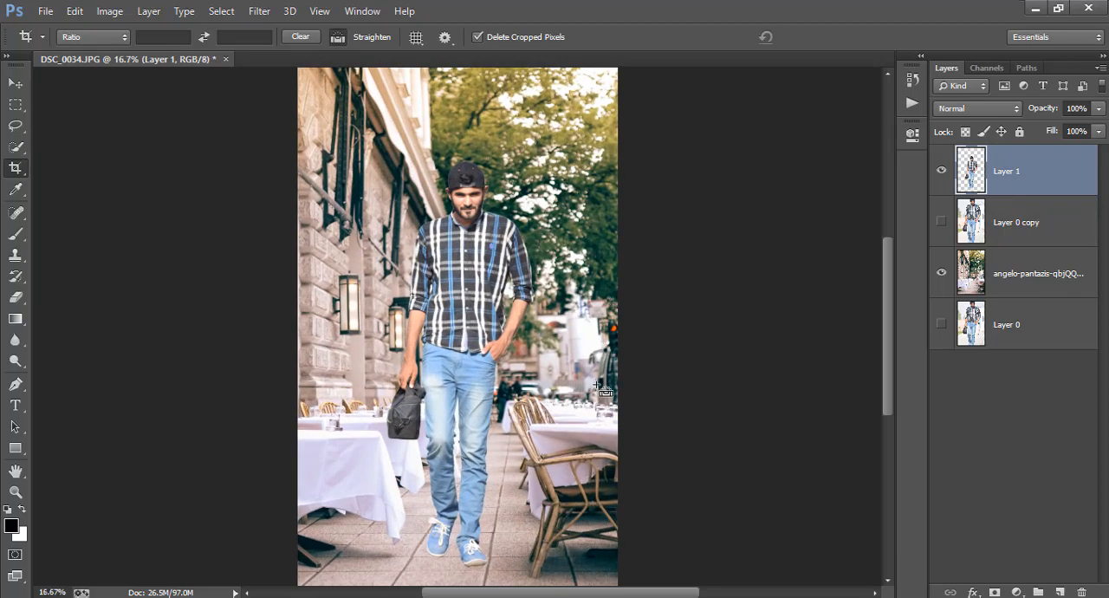
key("ctrl+minus")
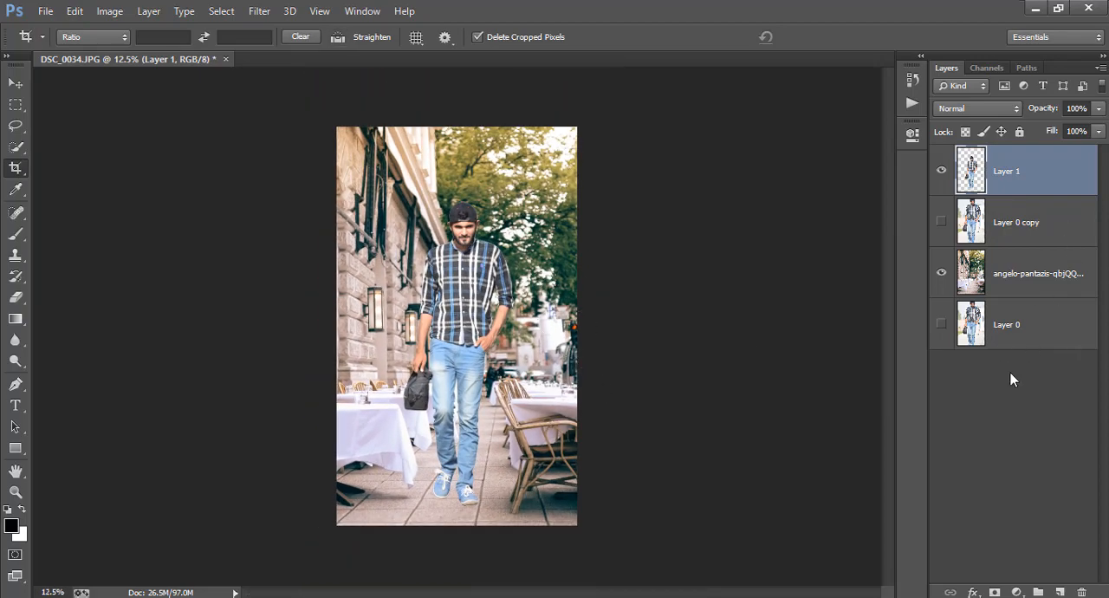
Step: Add a Brightness/Contrast adjustment clipped to Layer 1 with brightness -21 and contrast 31
left_click(1016, 592)
left_click(1010, 288)
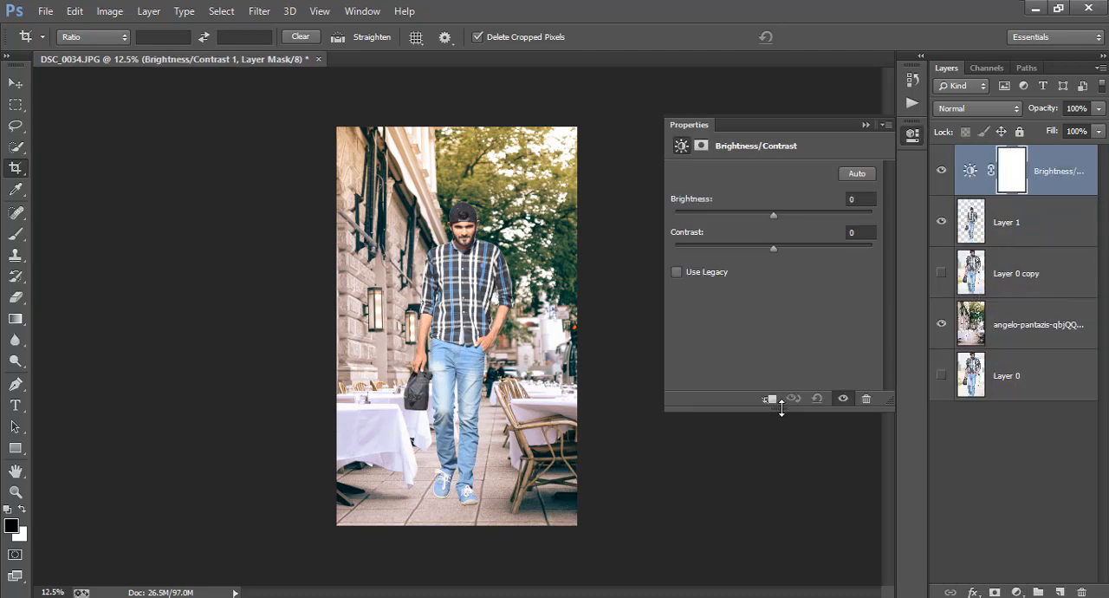
left_click(771, 398)
left_click(802, 246)
left_click(760, 213)
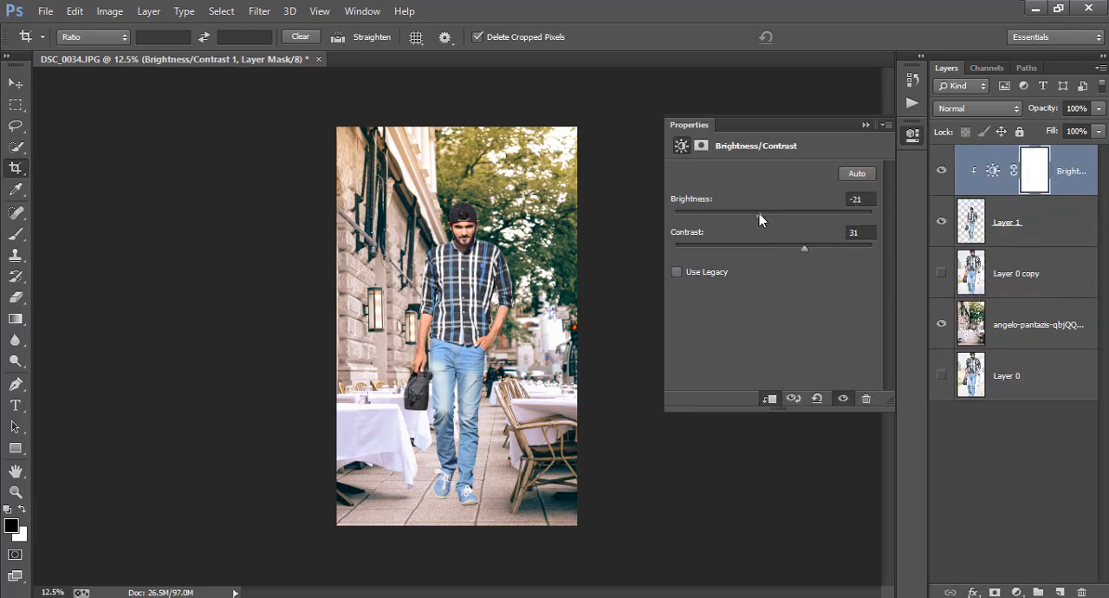
Step: Add a Brightness/Contrast adjustment clipped to the street background with brightness -25 and contrast 42
left_click(1044, 322)
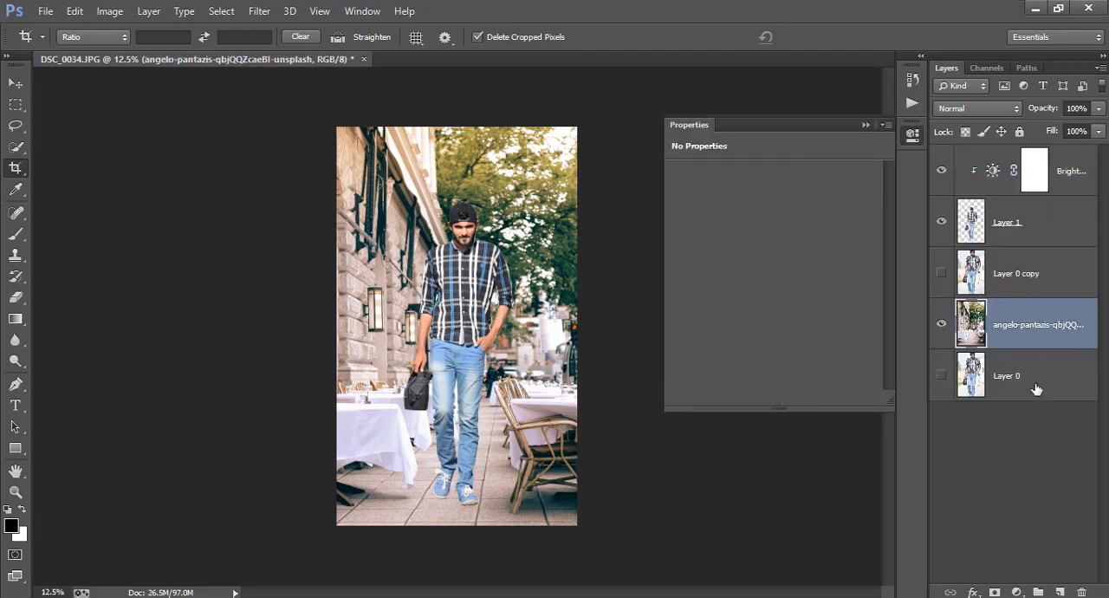
left_click(1017, 592)
left_click(995, 293)
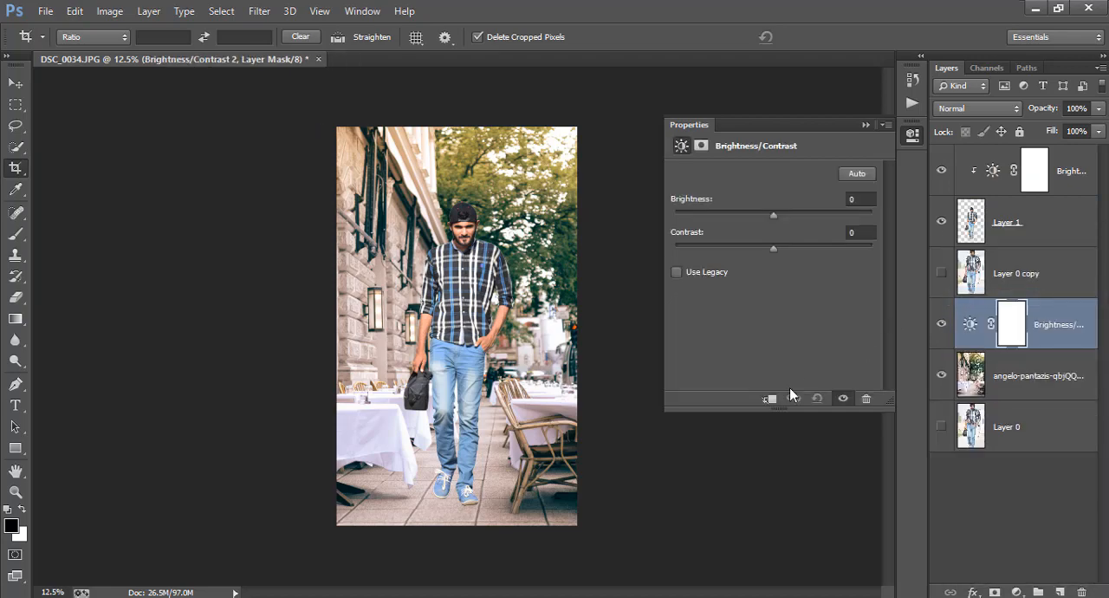
left_click(770, 399)
left_click(758, 213)
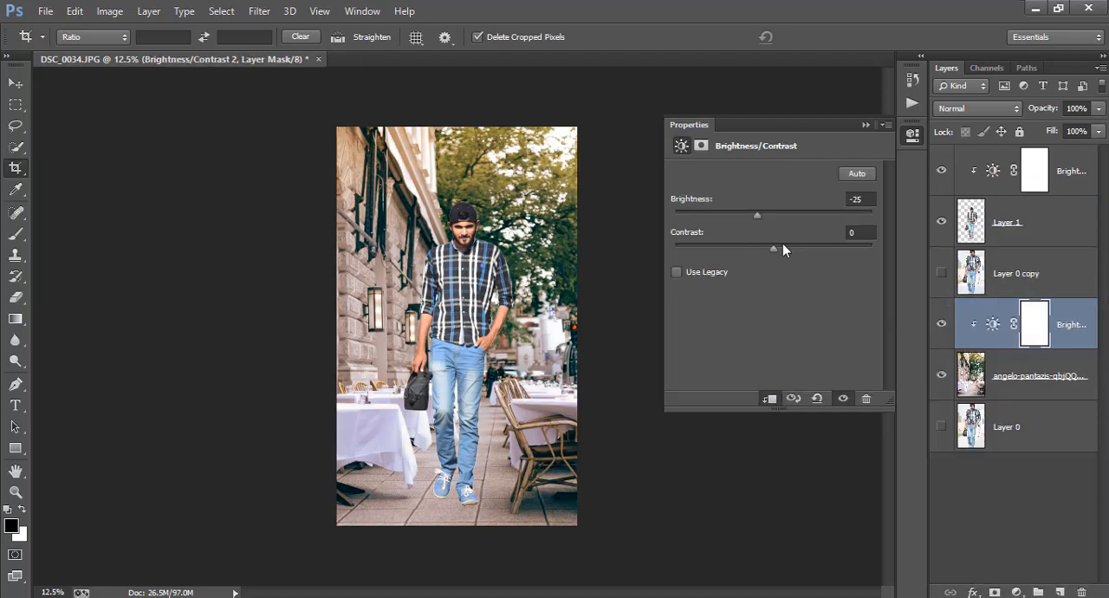
left_click(806, 246)
left_click_drag(806, 246, 801, 249)
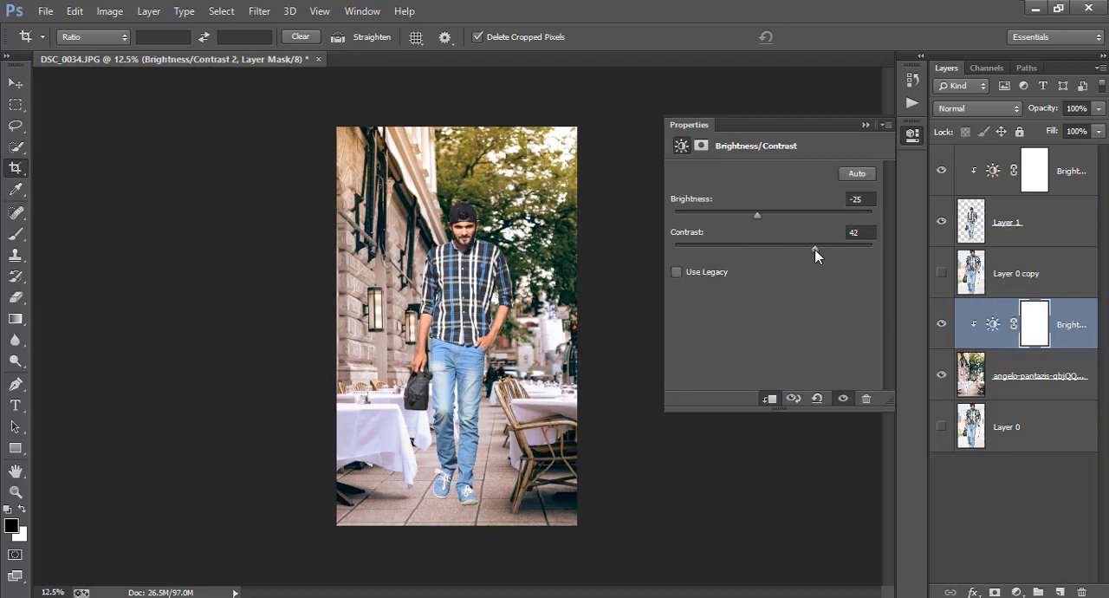
Step: Add a Levels adjustment clipped to Layer 1 with input black 24, midtones 1.10 and output white 241
left_click(1015, 221)
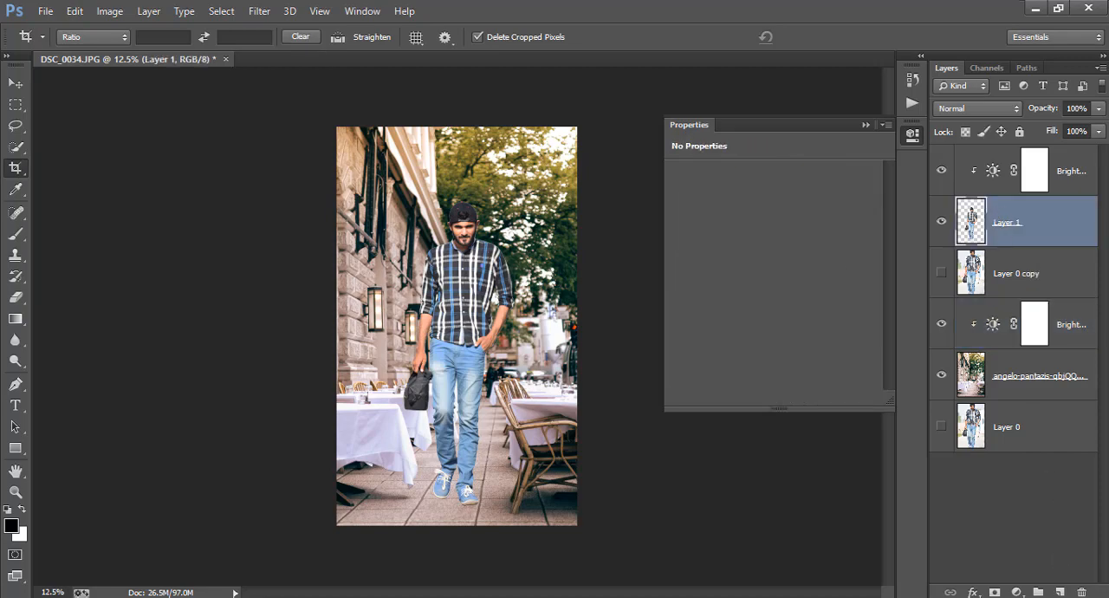
left_click(1017, 592)
left_click(990, 321)
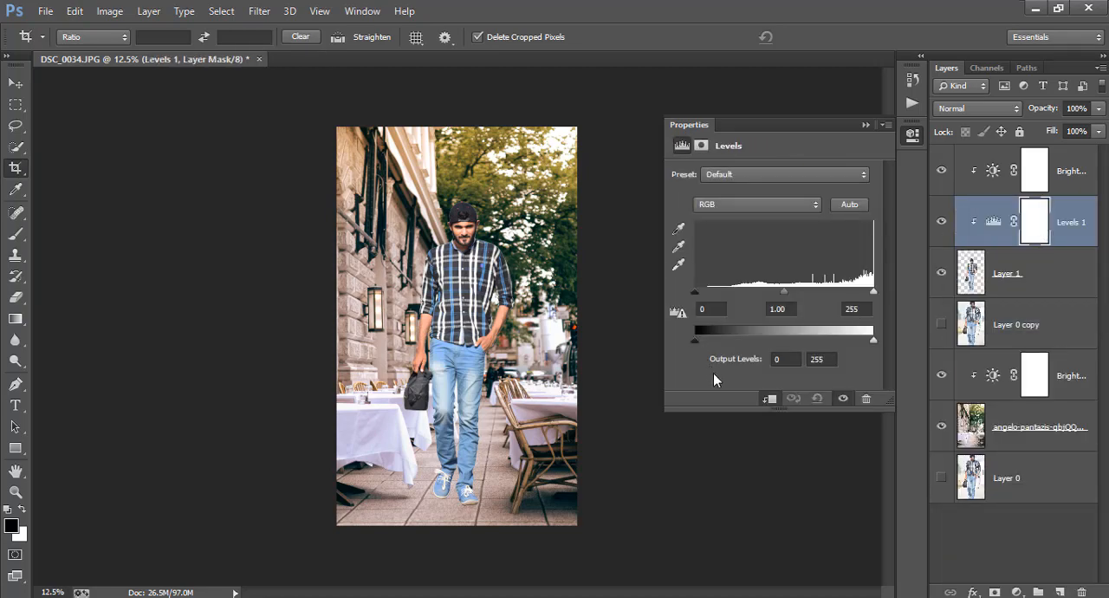
left_click_drag(695, 292, 712, 293)
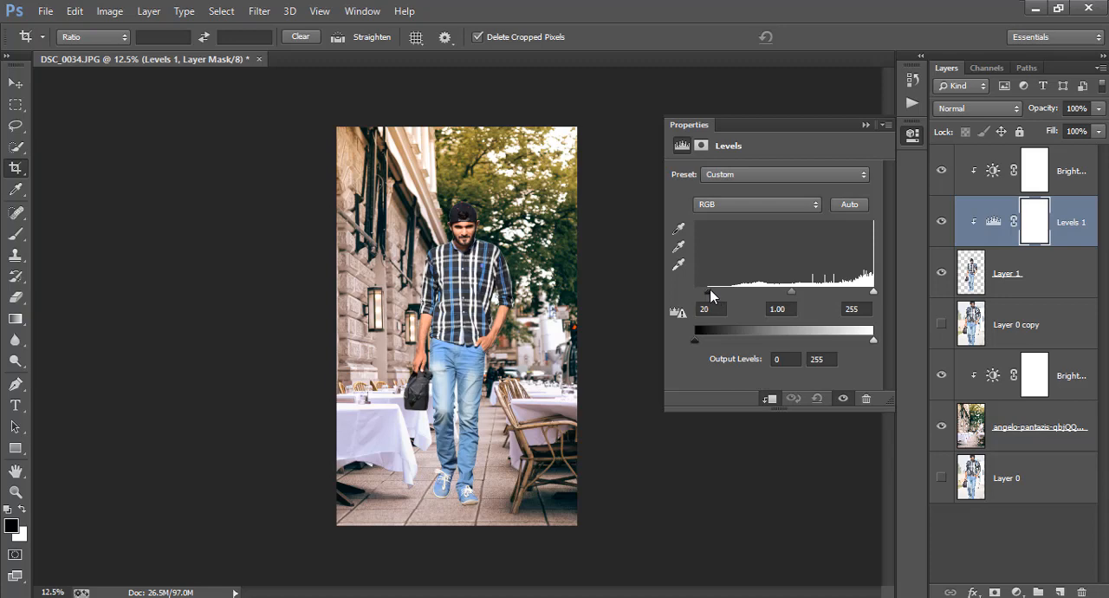
left_click_drag(793, 292, 787, 297)
left_click_drag(702, 337, 695, 338)
left_click_drag(873, 340, 867, 341)
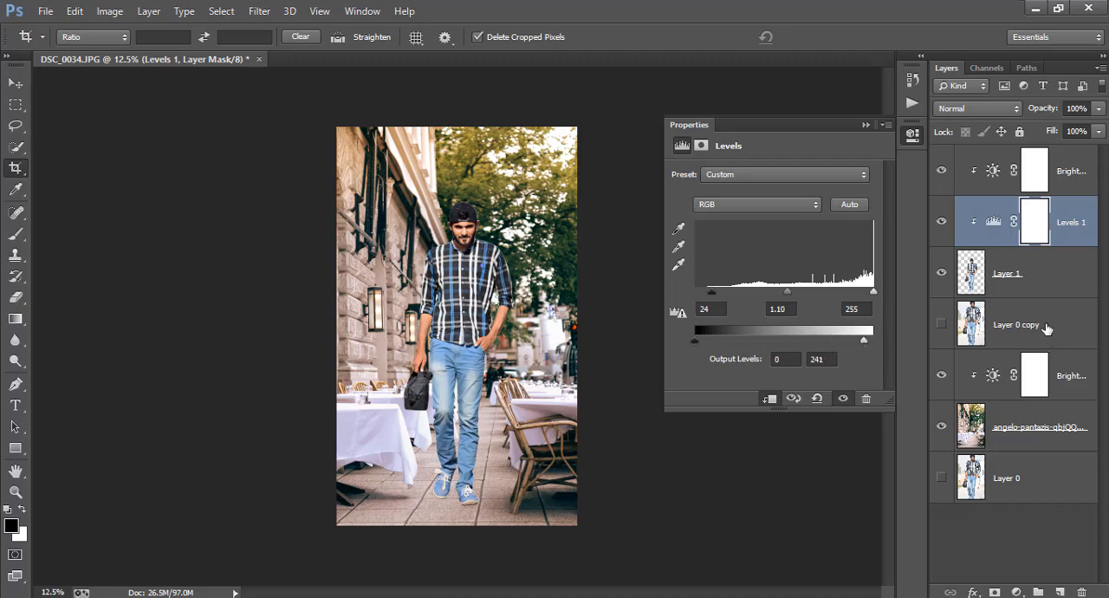
left_click(1013, 287)
left_click(1017, 592)
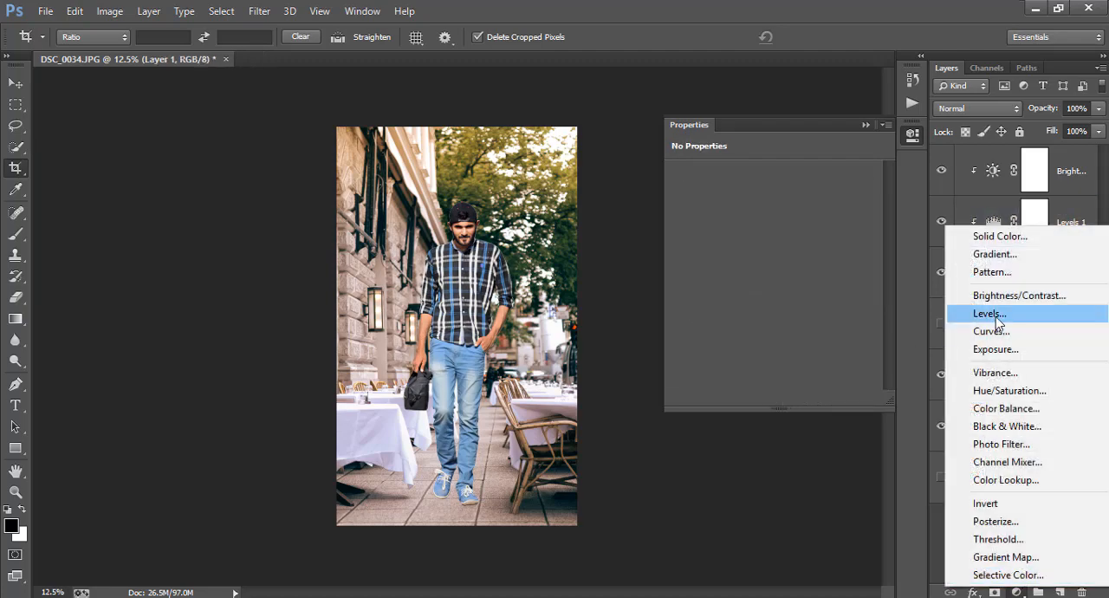
left_click(995, 313)
left_click(912, 136)
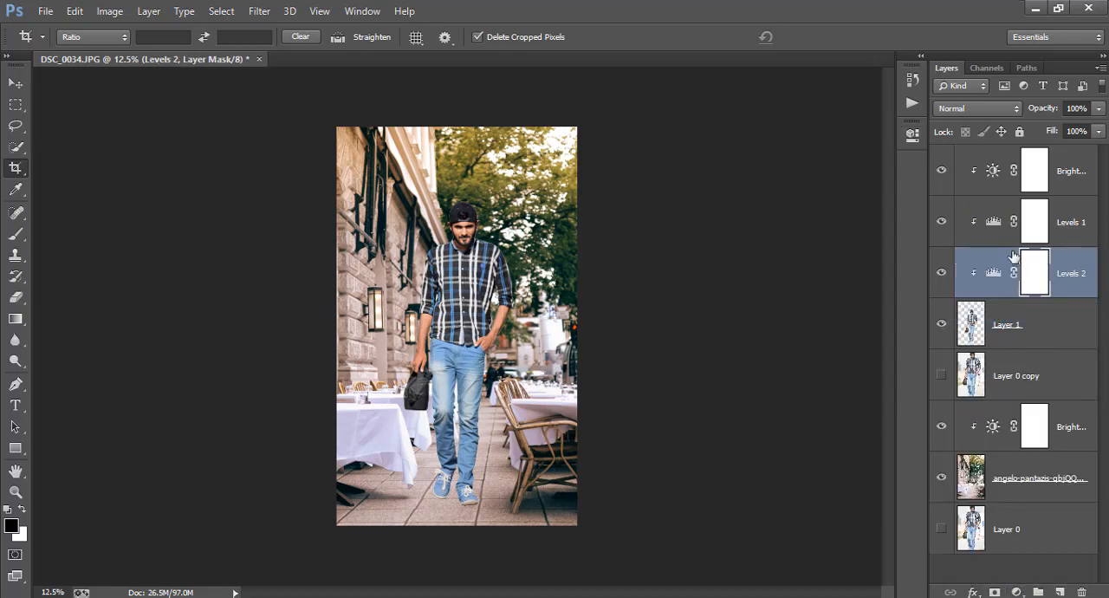
key("ctrl+z")
Step: Add a Curves adjustment clipped to Layer 1, using on-image adjustment to lower the bag's dark tones and lift the face's lighter tones
left_click(1017, 592)
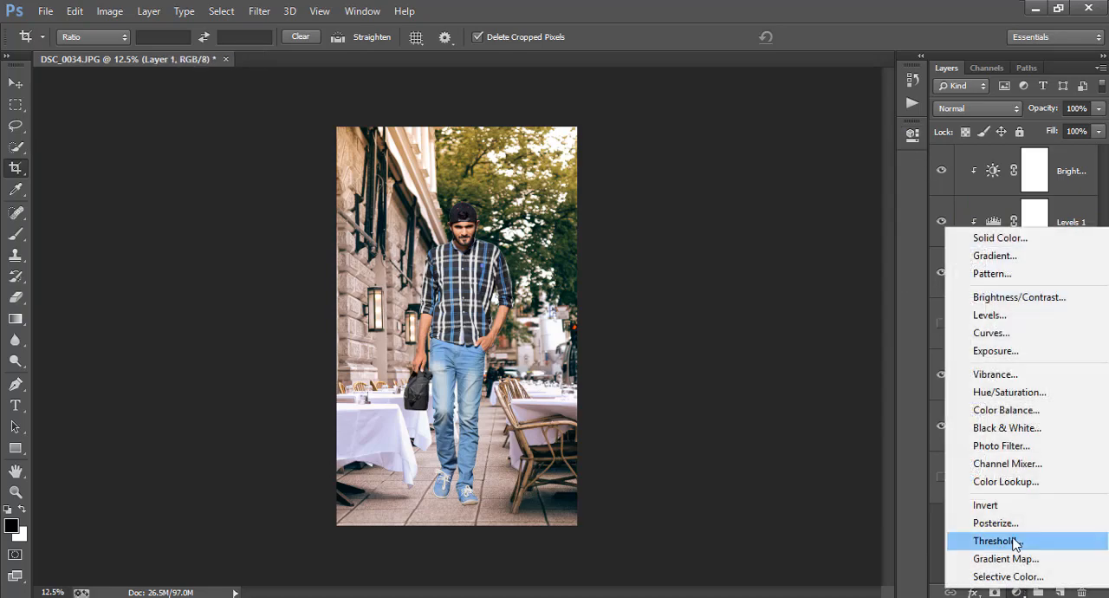
left_click(993, 333)
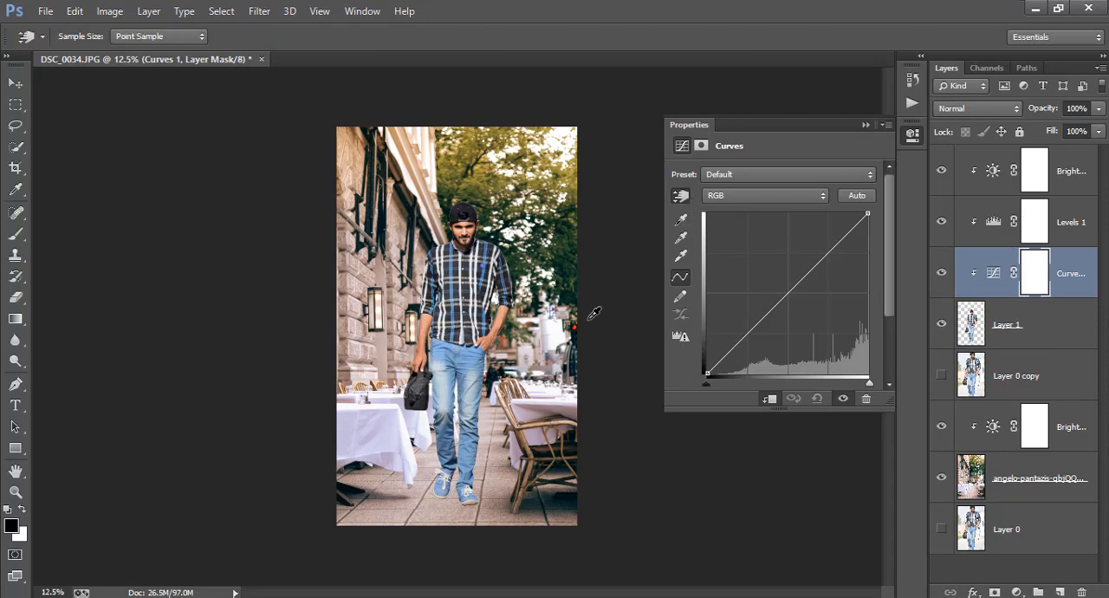
left_click_drag(416, 398, 417, 408)
left_click(475, 232)
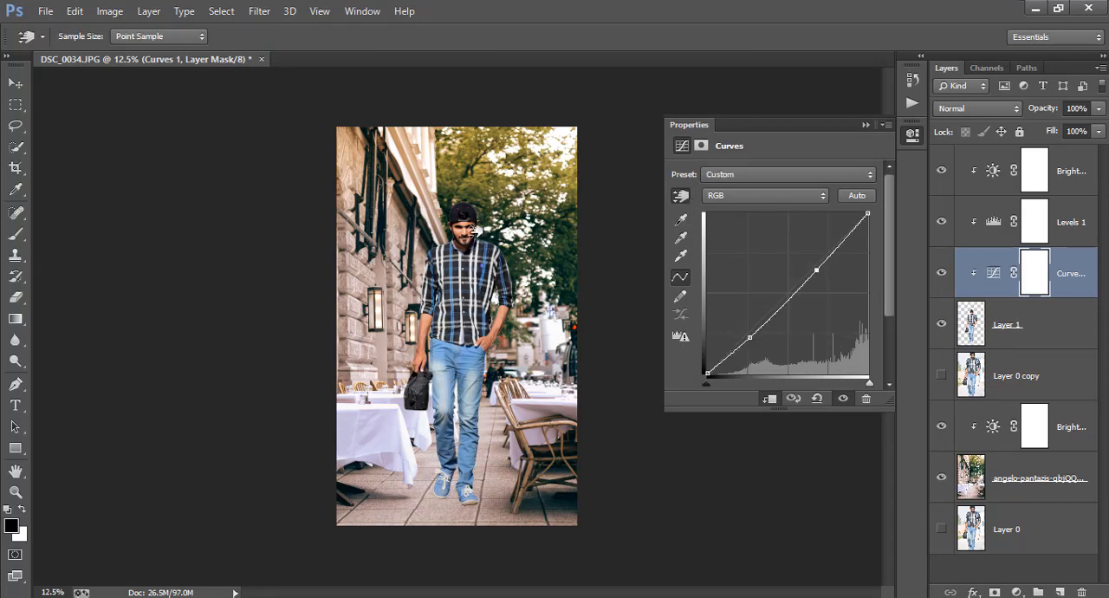
left_click_drag(475, 231, 477, 218)
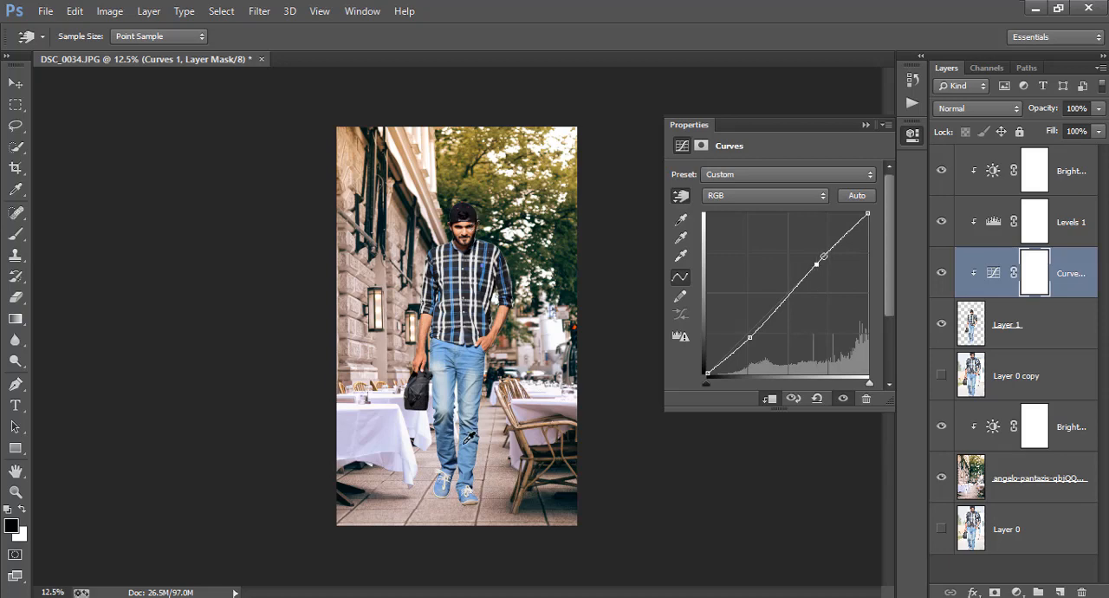
mouse_move(469, 437)
left_mouse_down()
mouse_move(469, 447)
mouse_move(469, 437)
left_mouse_up()
key("ctrl+z")
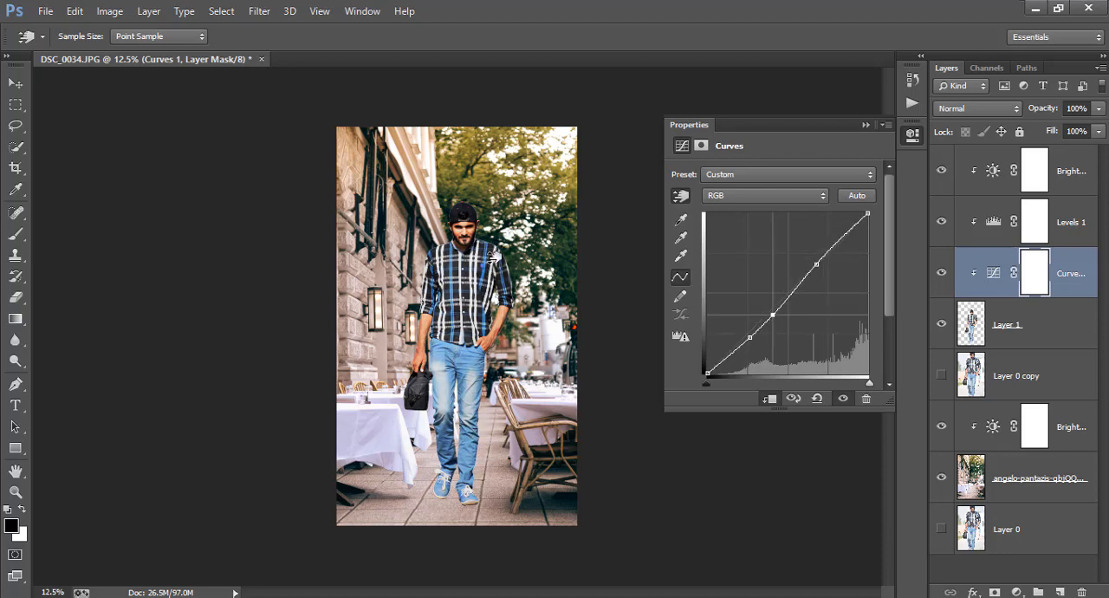
left_click(910, 137)
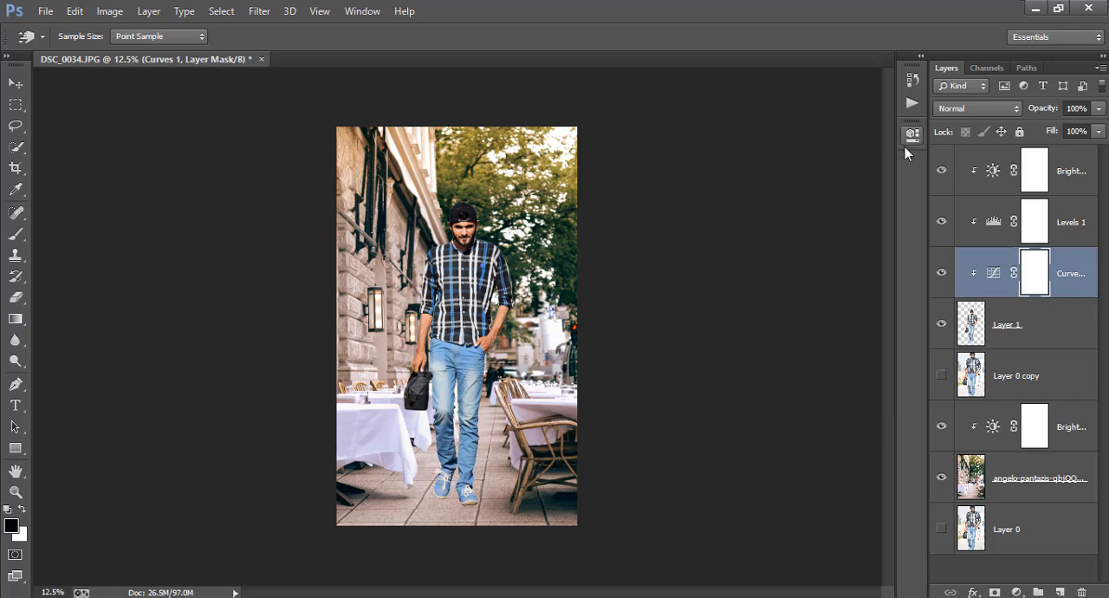
Step: Add a Levels adjustment clipped to the street background with input black 16 and a slightly lowered output white
left_click(1048, 491)
key("c")
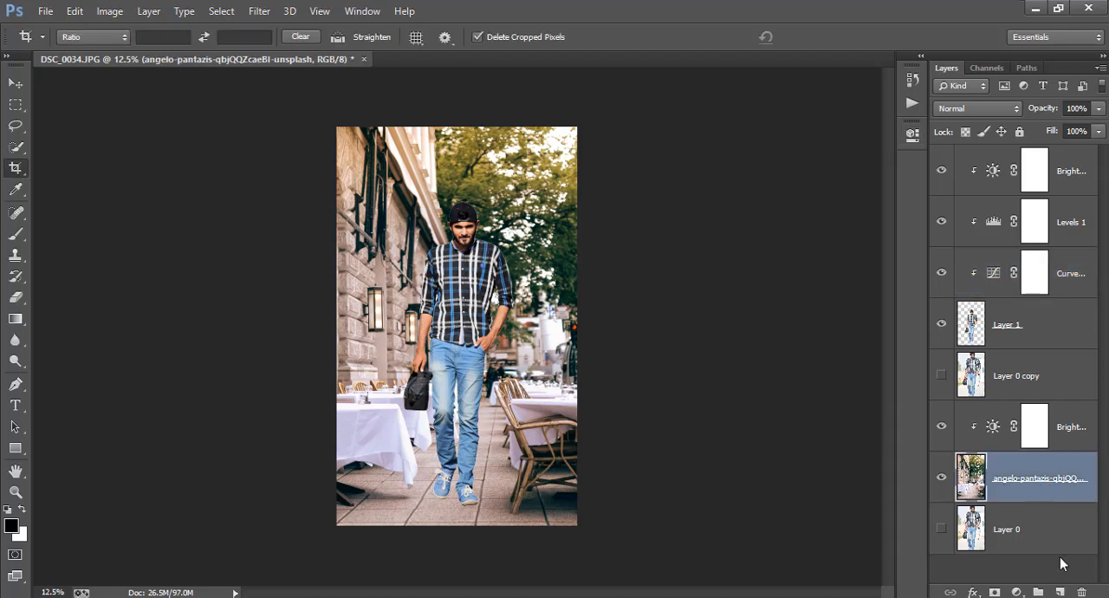
left_click(1021, 592)
left_click(954, 316)
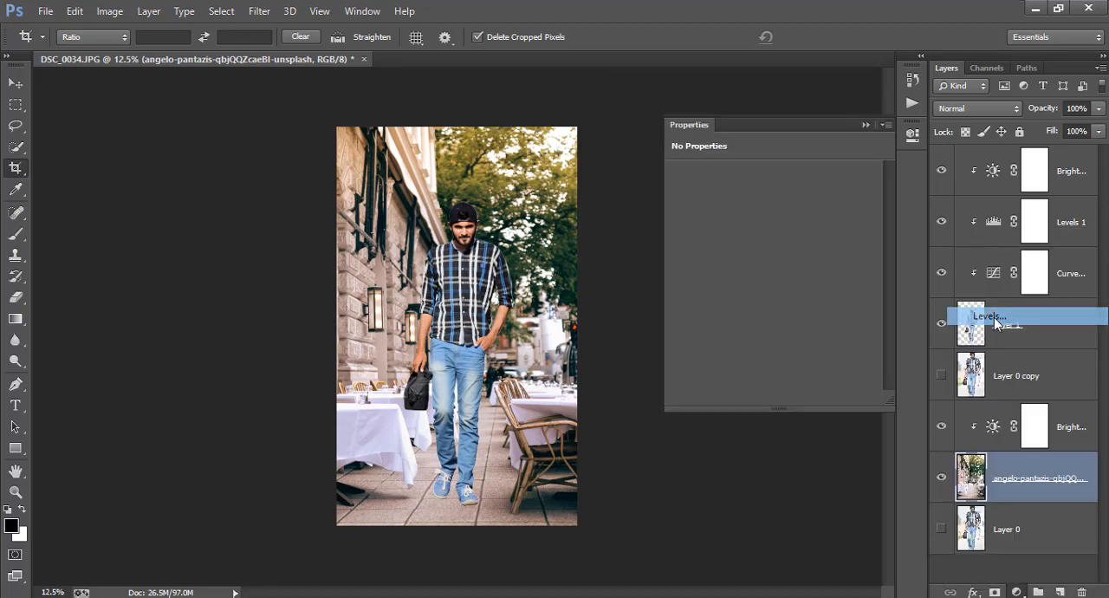
left_click_drag(699, 297, 707, 297)
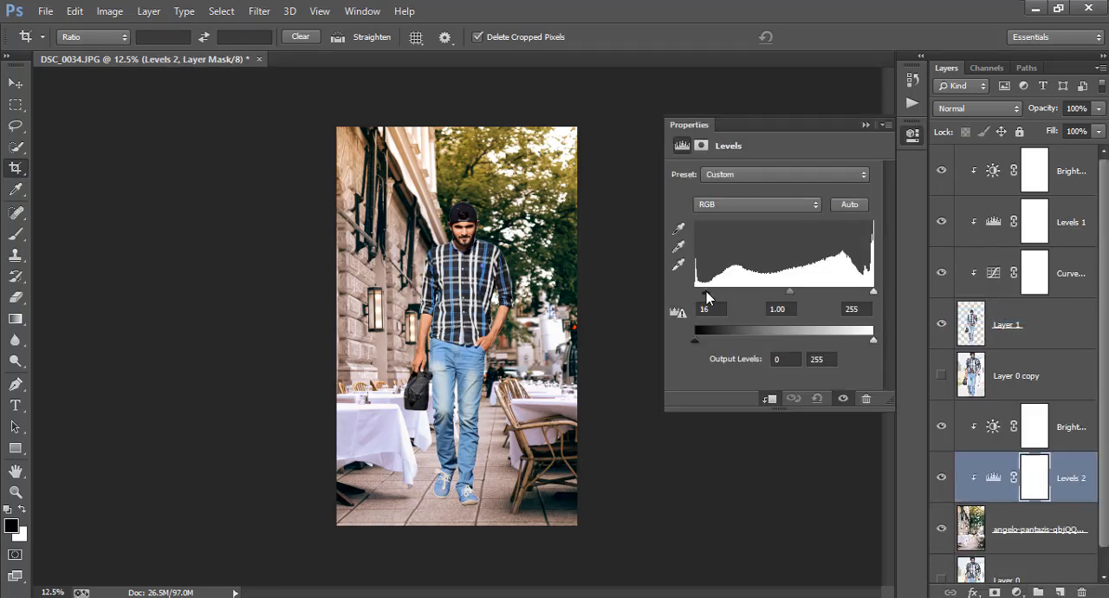
left_click_drag(787, 296, 789, 297)
left_click_drag(869, 339, 864, 346)
left_click(910, 136)
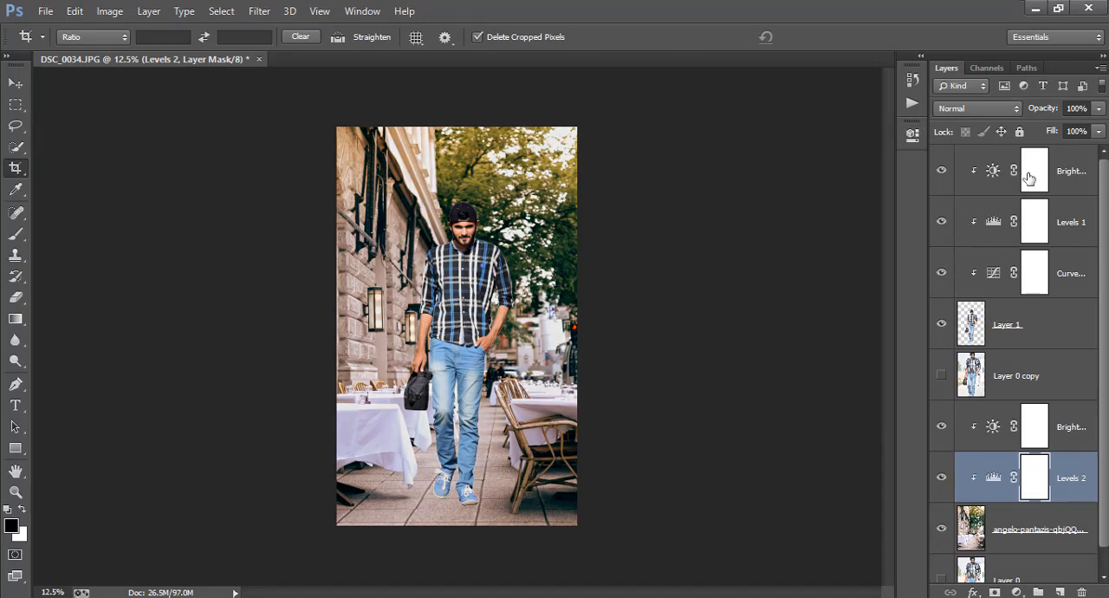
Step: Create a new empty layer directly above Layer 0 copy, beneath the cut-out man
left_click(1029, 177)
left_click(1017, 337)
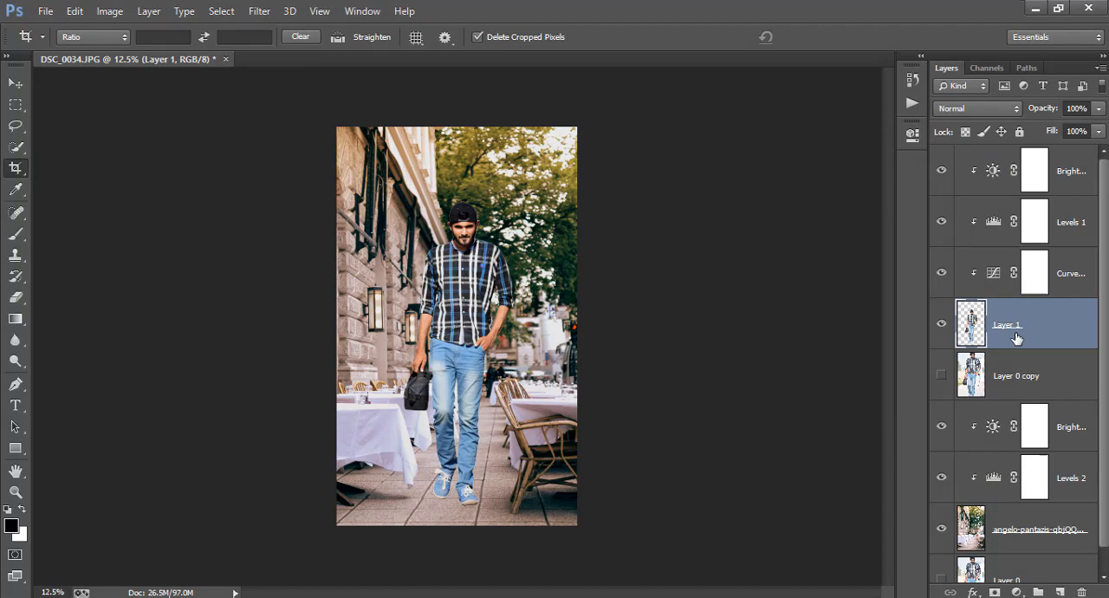
left_click(1073, 414)
left_click(1044, 374)
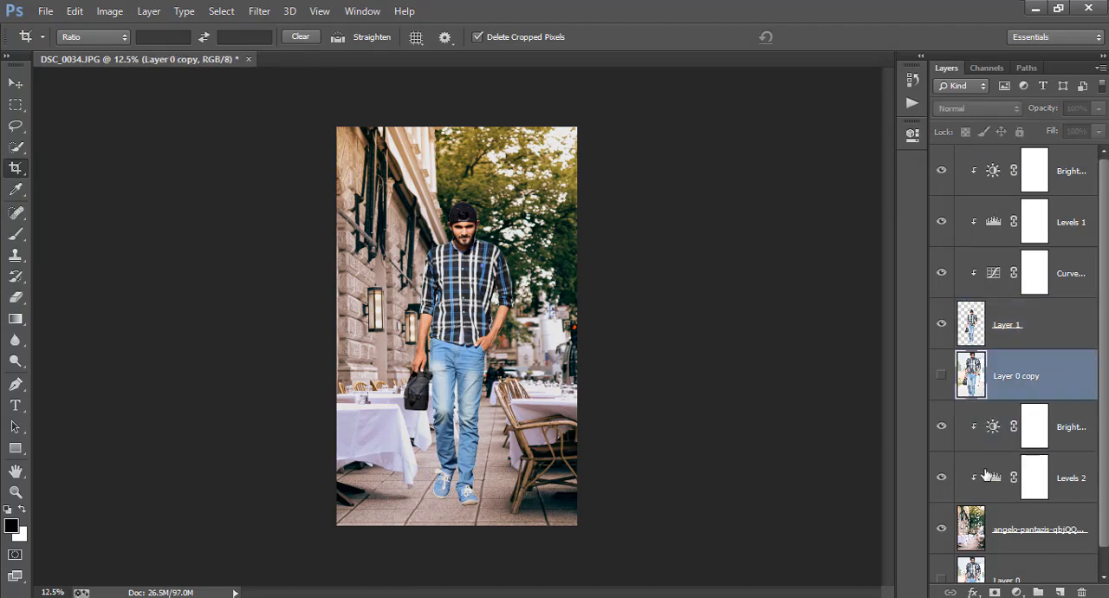
left_click(1059, 592)
Step: Paint one soft black brush dab, size 300, on the pavement beside the man's rear shoe on Layer 2
key("ctrl+plus")
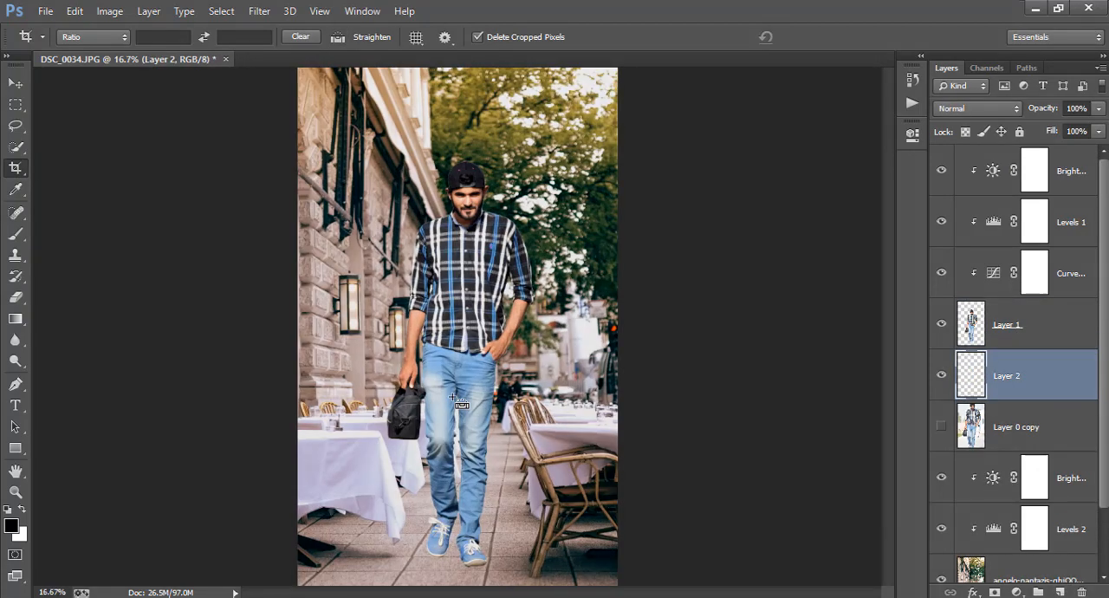
key("ctrl+plus")
scroll(453, 397, "down", 8)
key("ctrl+plus")
key("ctrl+plus")
scroll(452, 397, "up", 2)
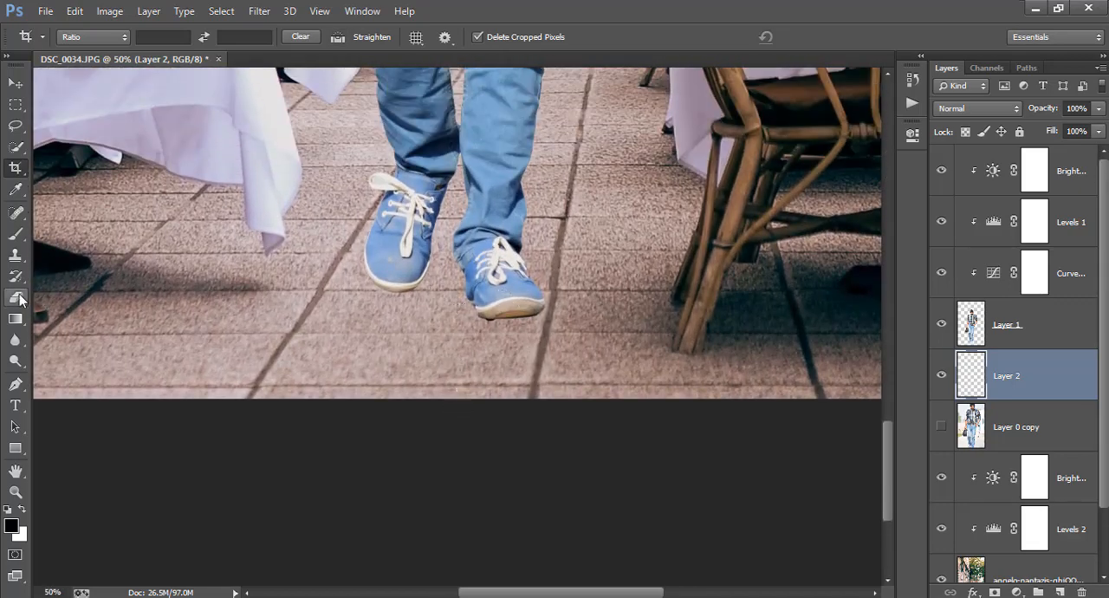
left_click(17, 234)
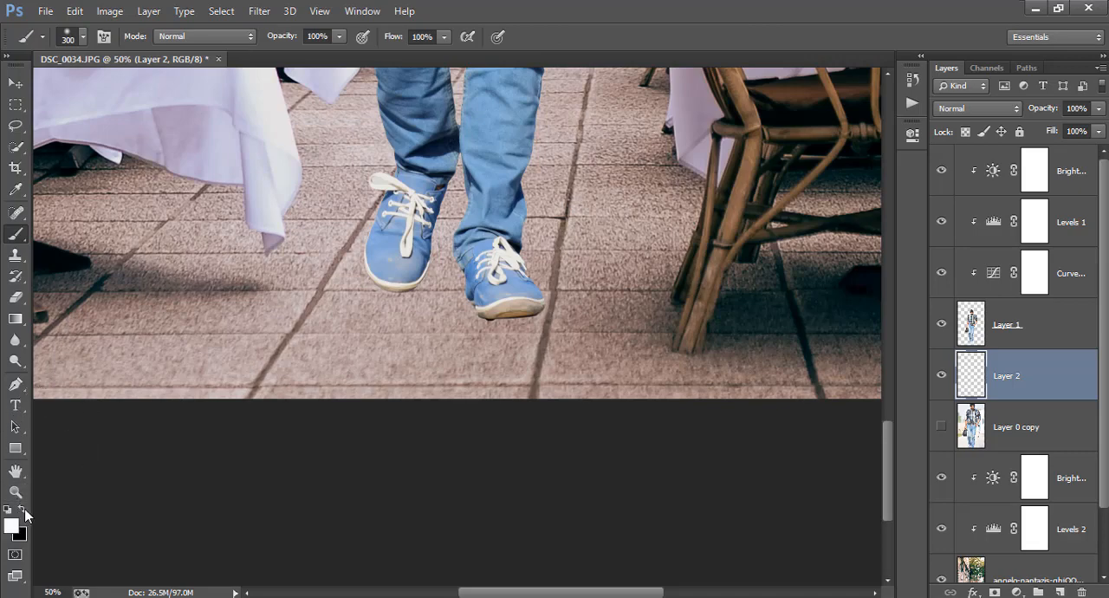
left_click(345, 277)
Step: Flatten the black dab to about 109% width and 35% height and place it under the front shoe as a shadow
key("v")
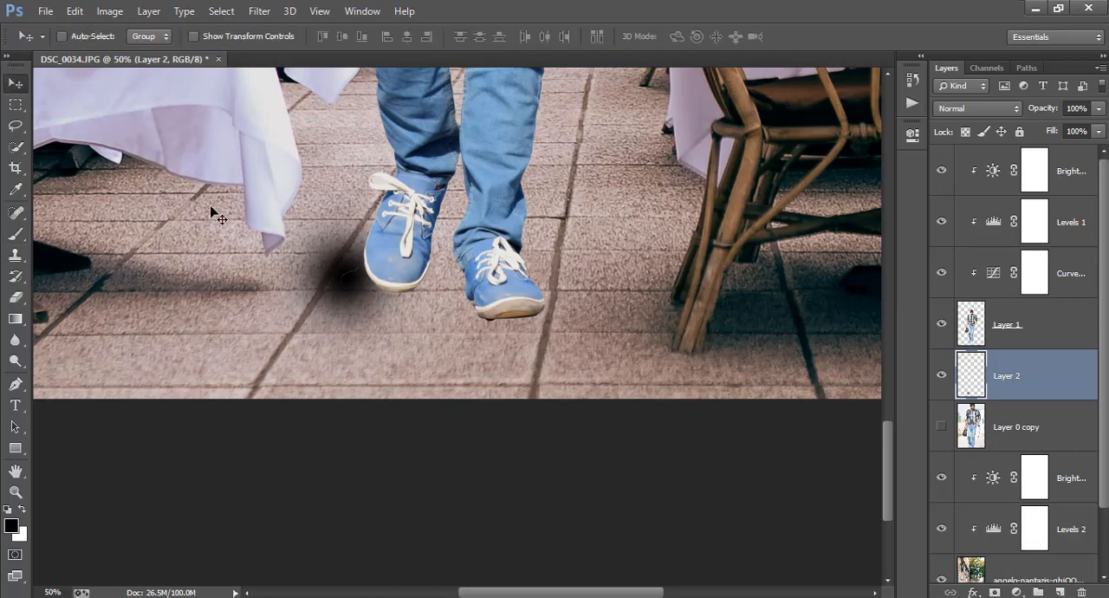
key("ctrl+t")
left_click_drag(414, 279, 694, 217)
mouse_move(730, 321)
left_mouse_down()
mouse_move(738, 139)
mouse_move(738, 185)
left_mouse_up()
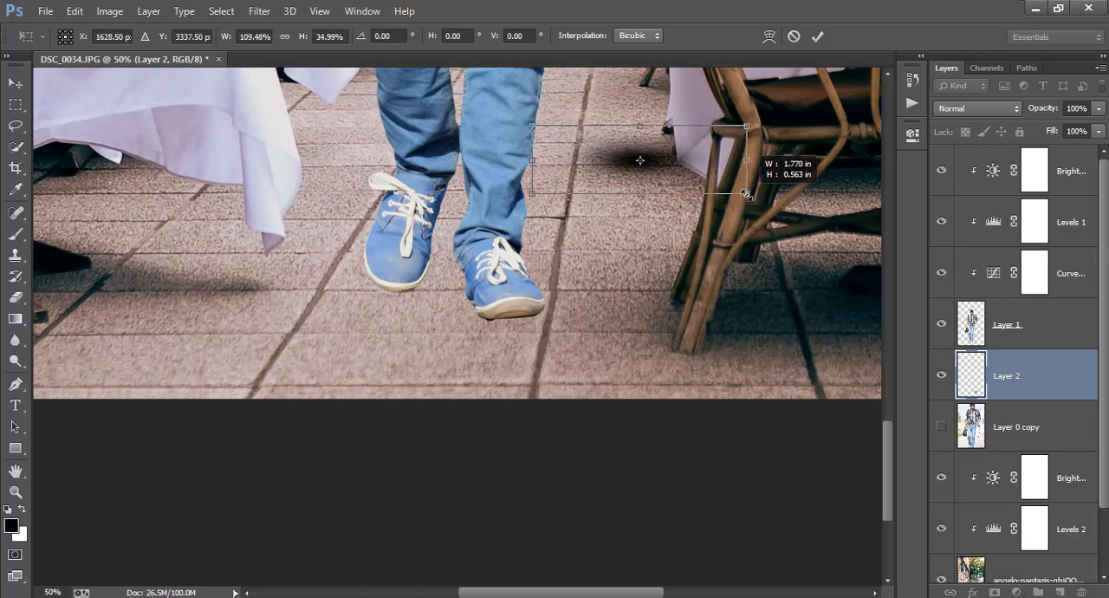
left_click(817, 36)
left_click_drag(631, 186, 549, 338)
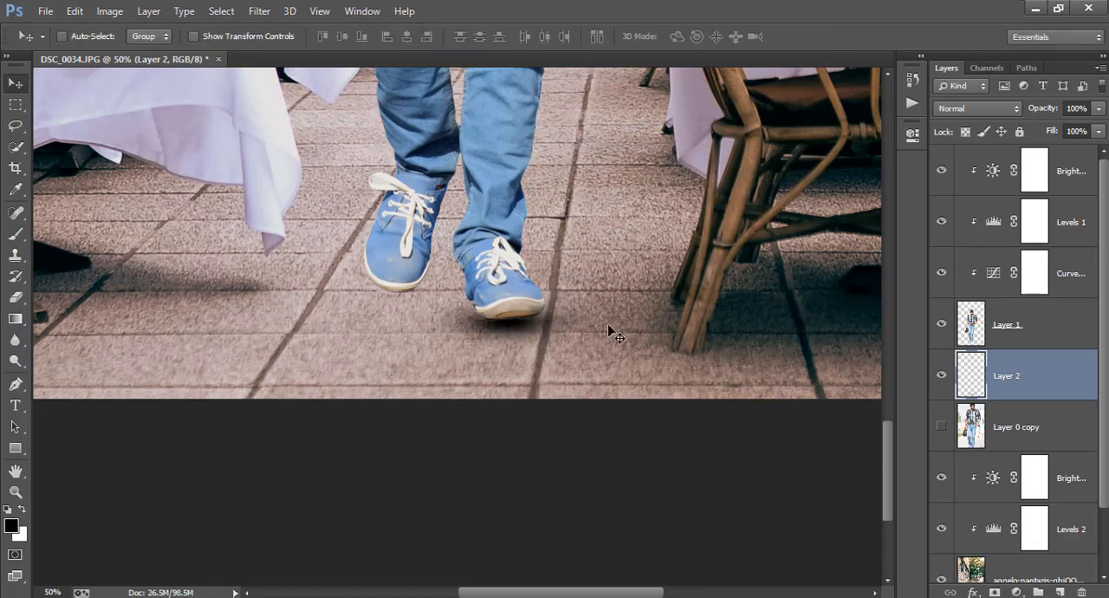
Step: Enlarge the front shoe's shadow to about 133% width and 140% height and move it back beneath the sole
key("ctrl+t")
left_click_drag(615, 357, 679, 384)
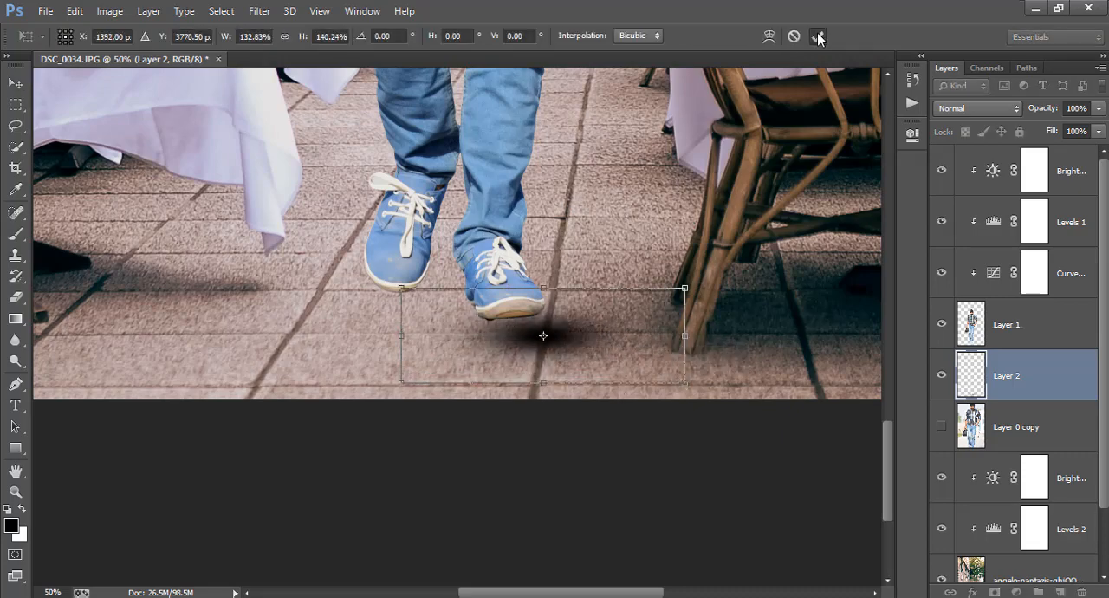
left_click(817, 36)
left_click_drag(620, 309, 590, 297)
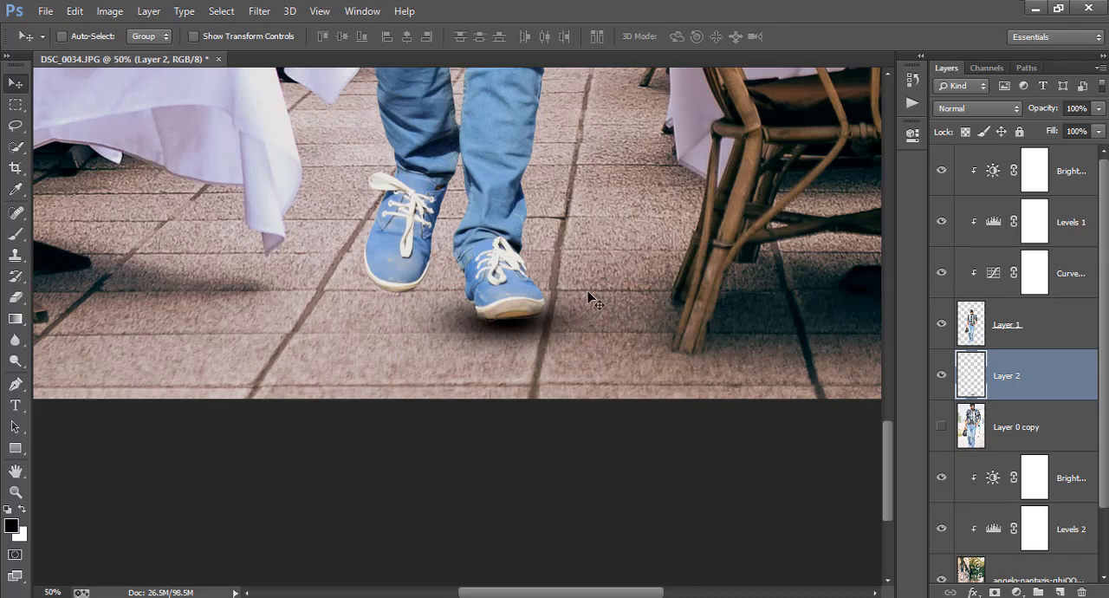
Step: Rotate the front shoe's shadow slightly and nudge it up against the sole
key("ctrl+t")
left_click_drag(663, 259, 662, 241)
left_click_drag(605, 278, 597, 261)
left_click(816, 36)
key("Up")
key("Up")
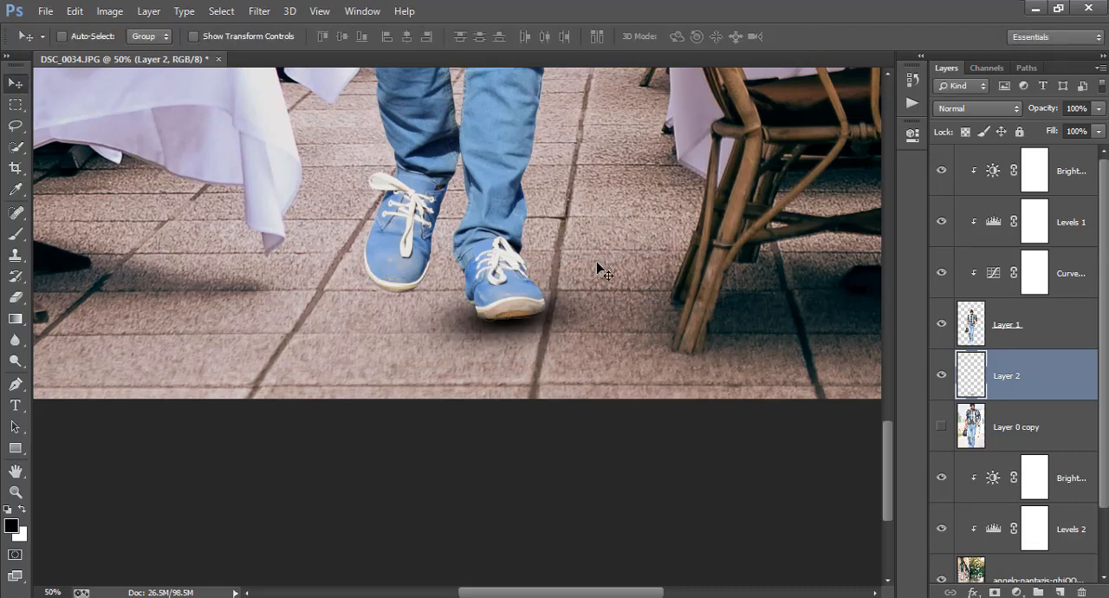
Step: Duplicate the shadow layer, move the copy under the rear shoe and fine-tune its angle
right_click(995, 373)
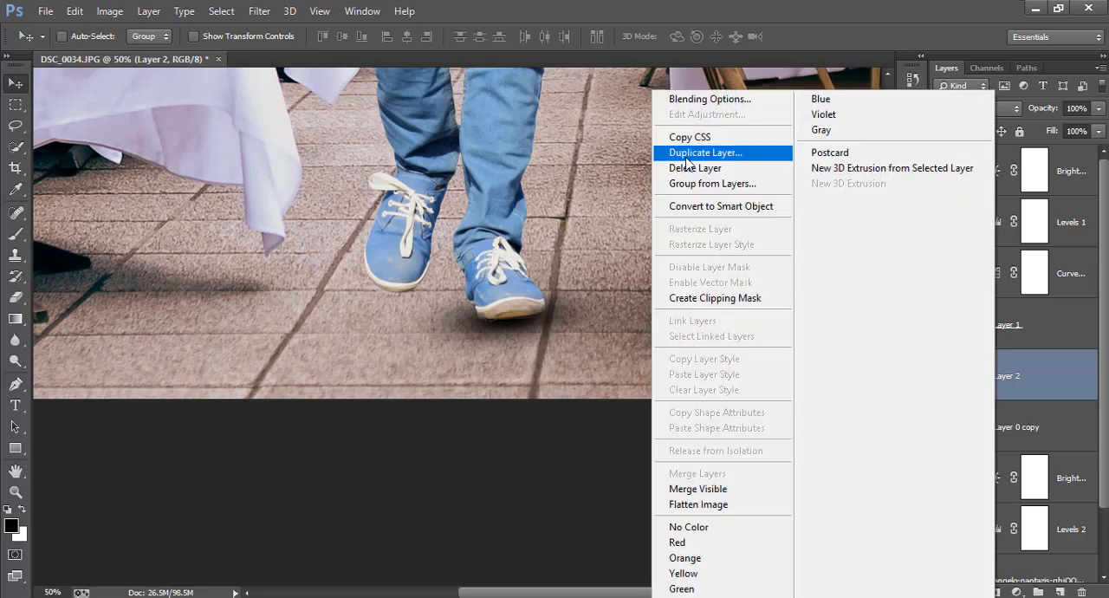
left_click(720, 149)
left_click(685, 184)
left_click_drag(668, 314, 547, 283)
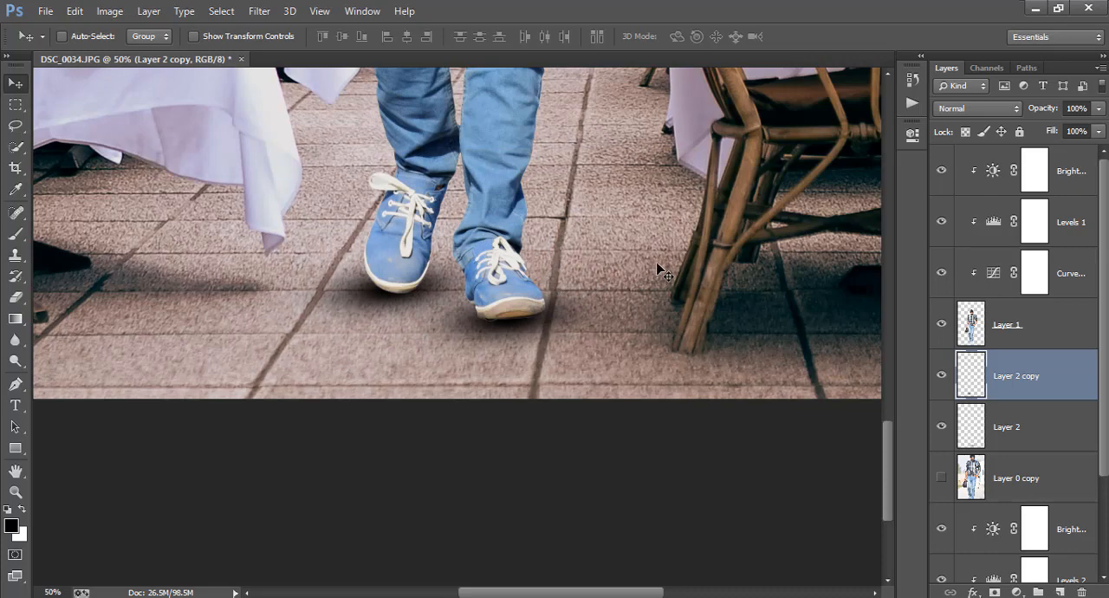
key("ctrl+t")
left_click_drag(659, 179, 675, 203)
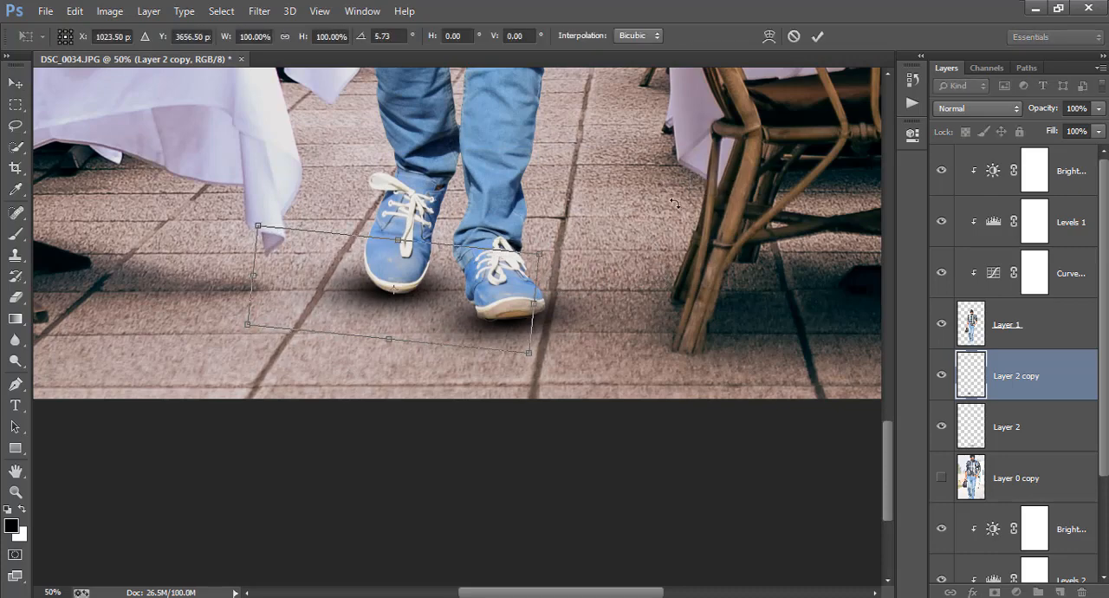
left_click_drag(650, 263, 676, 234)
left_click(817, 35)
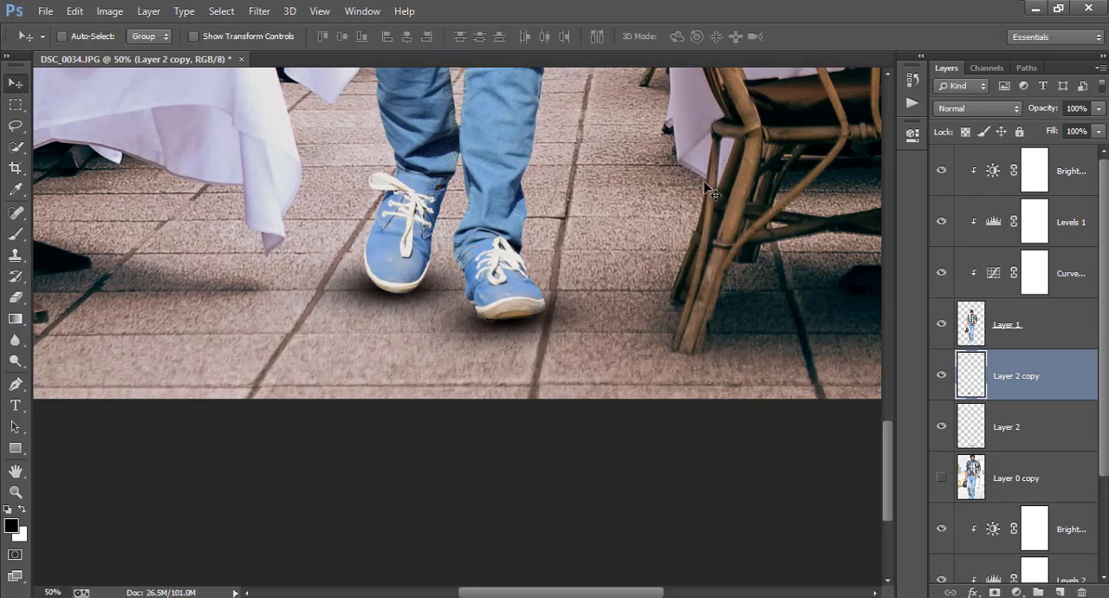
Step: Scale the rear shoe's shadow down to 74.43% width and 81.43% height
key("ctrl+minus")
key("ctrl+minus")
key("ctrl+minus")
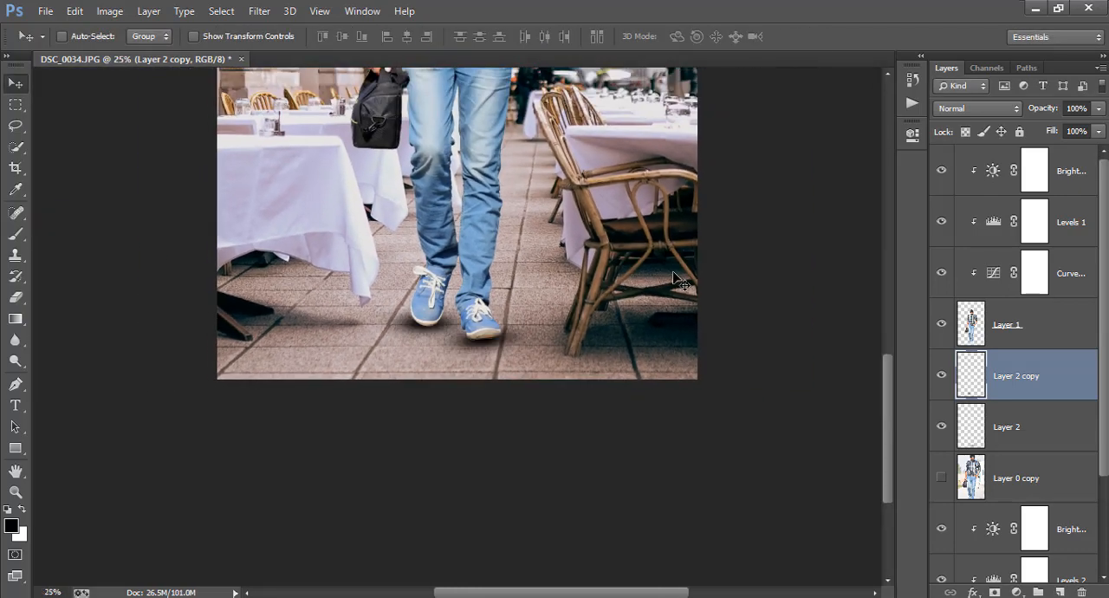
key("ctrl+plus")
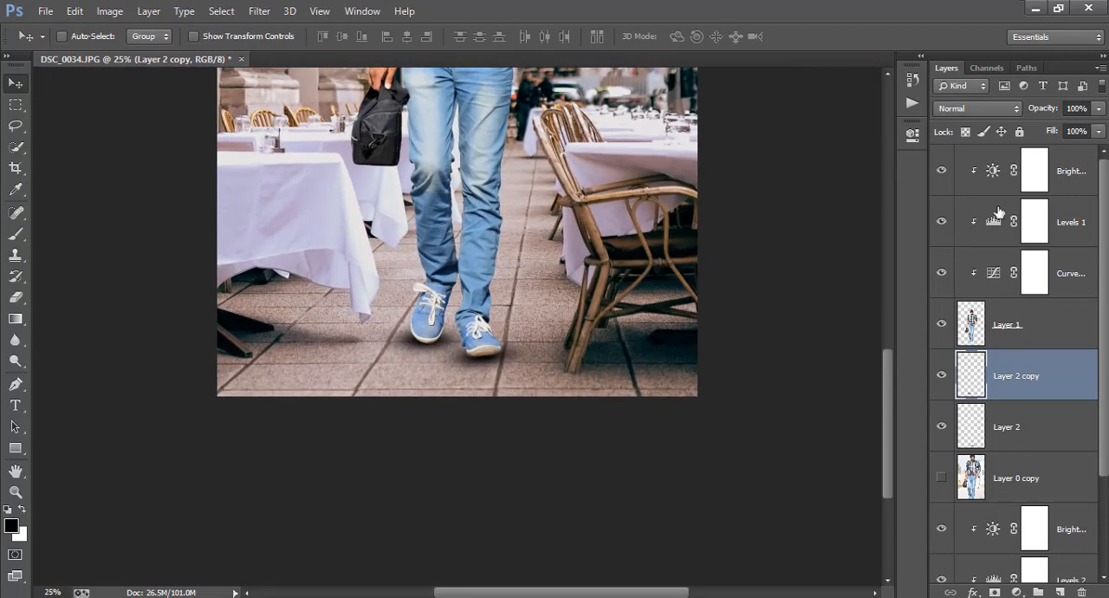
mouse_move(1043, 113)
left_mouse_down()
mouse_move(734, 166)
mouse_move(806, 171)
left_mouse_up()
key("ctrl+t")
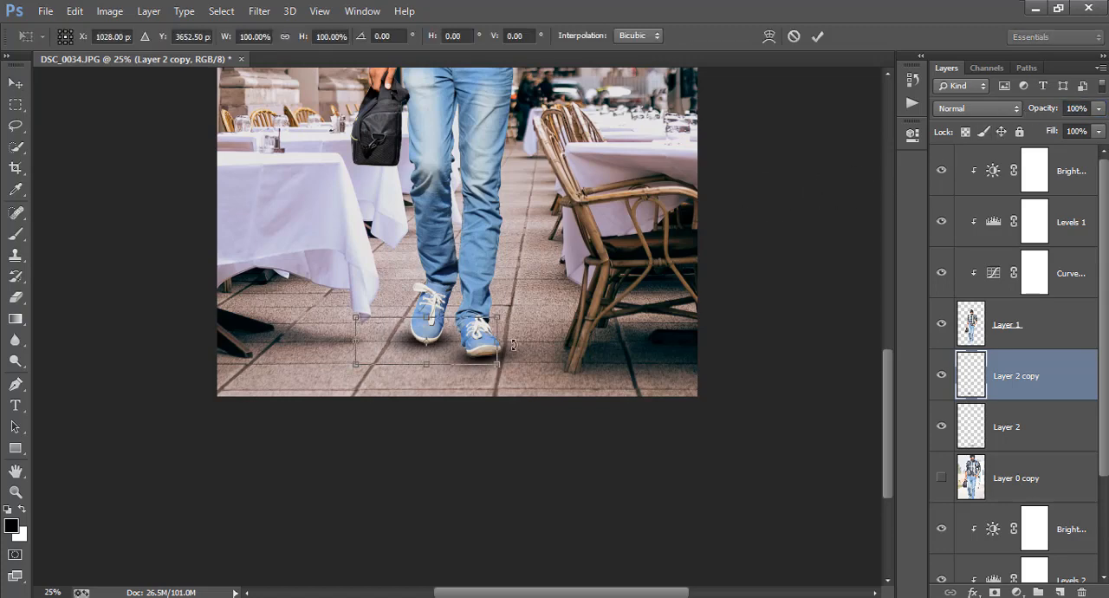
left_click_drag(492, 365, 445, 348)
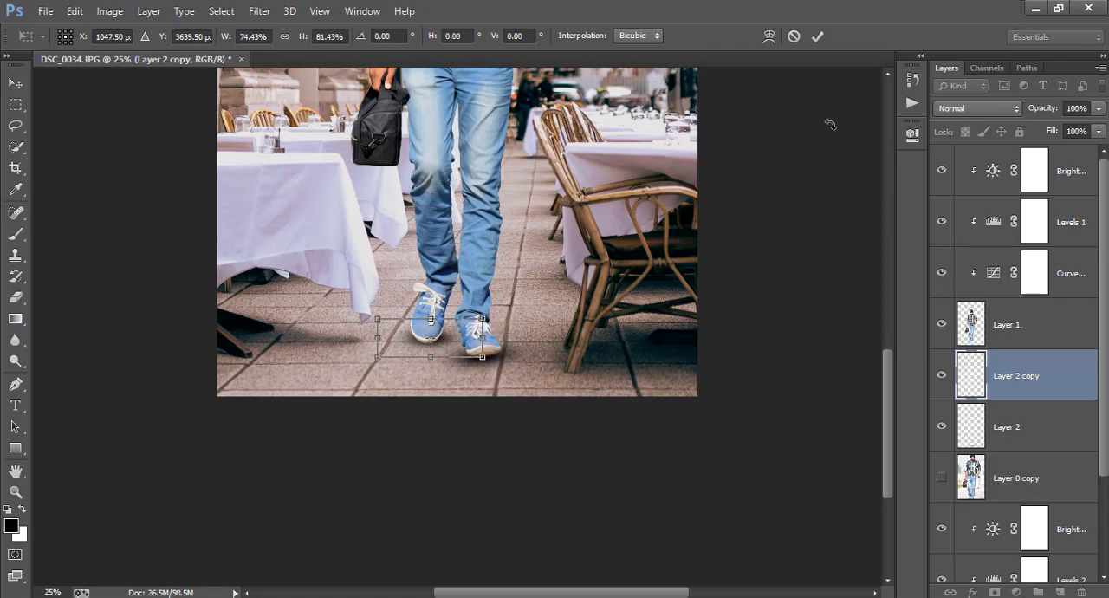
Step: Nudge the rear shoe's shadow to X 1035.50 px, Y 3647.50 px and apply the transform
key("Right")
key("Right")
key("Right")
key("Down")
key("Down")
key("Left")
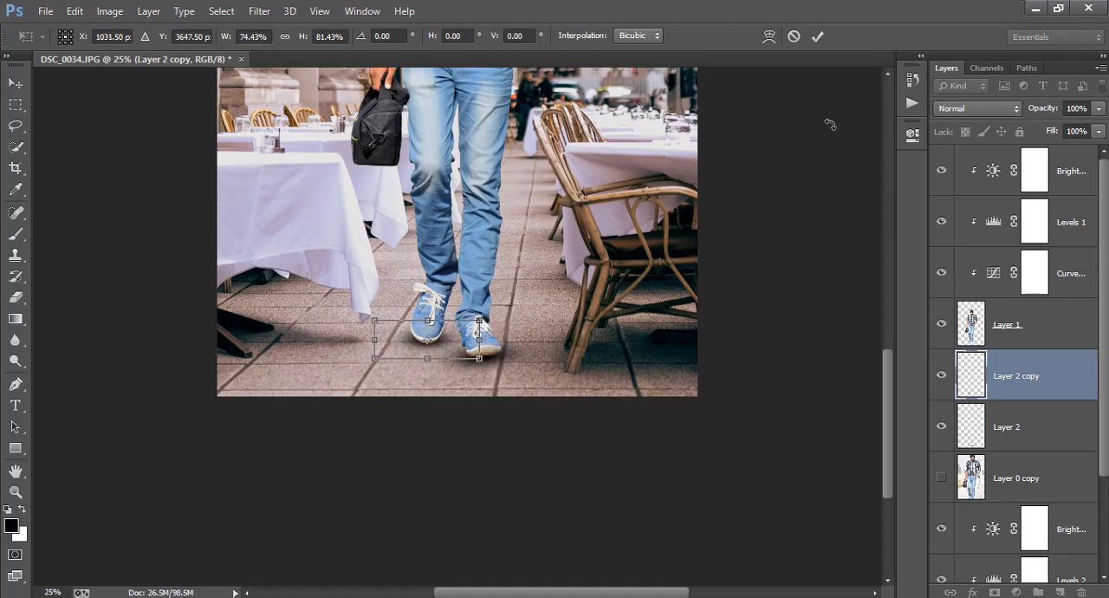
key("Down")
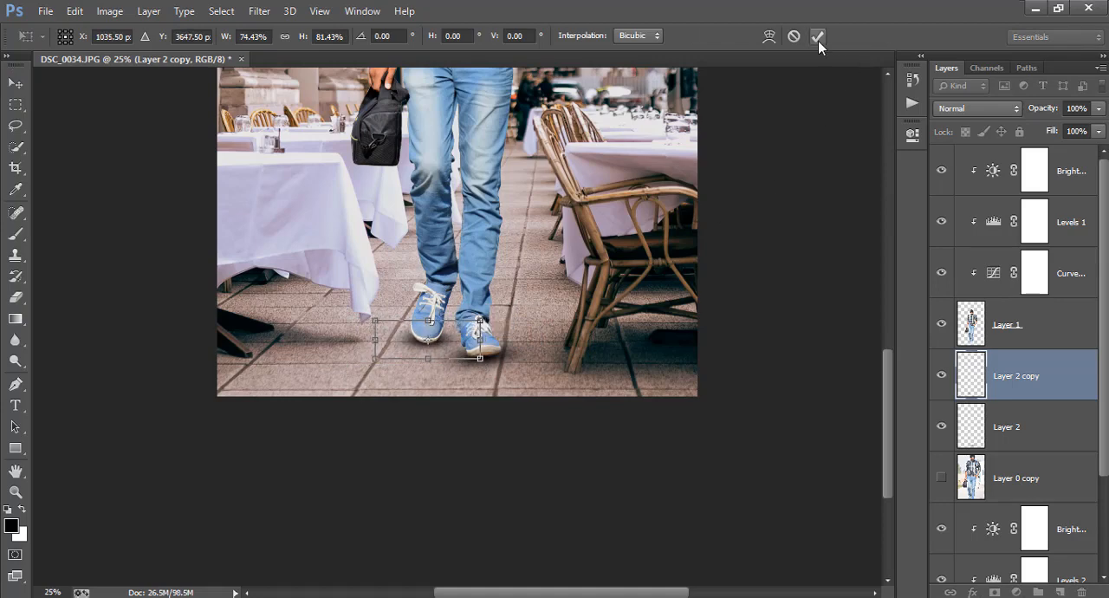
left_click(817, 37)
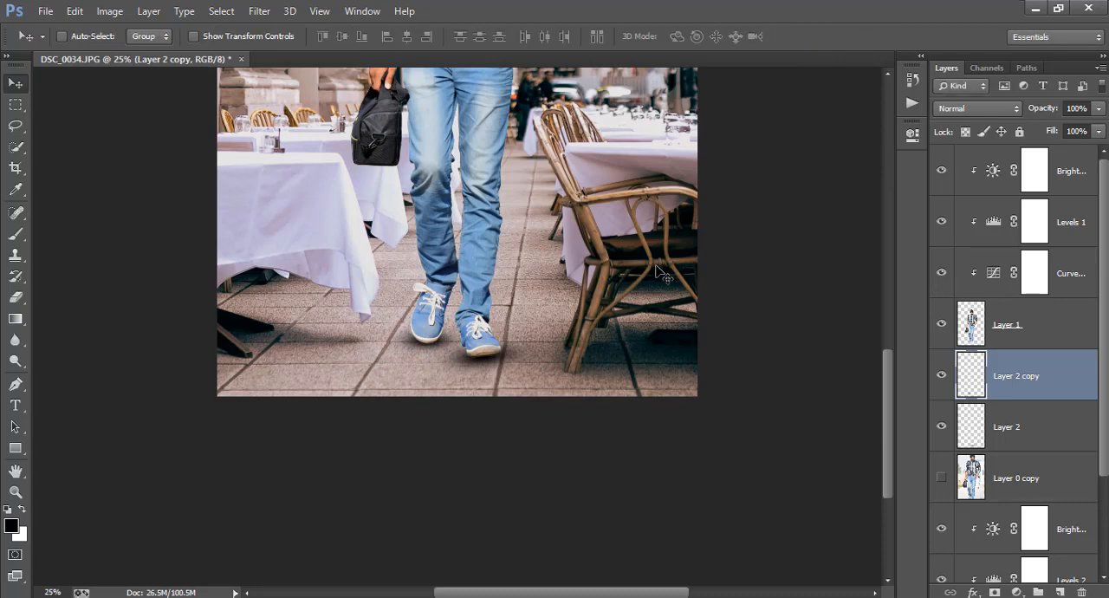
Step: Scale the front shoe's shadow on Layer 2 to 82.21% width and 83.81% height and reposition it under the sole
left_click(1036, 440)
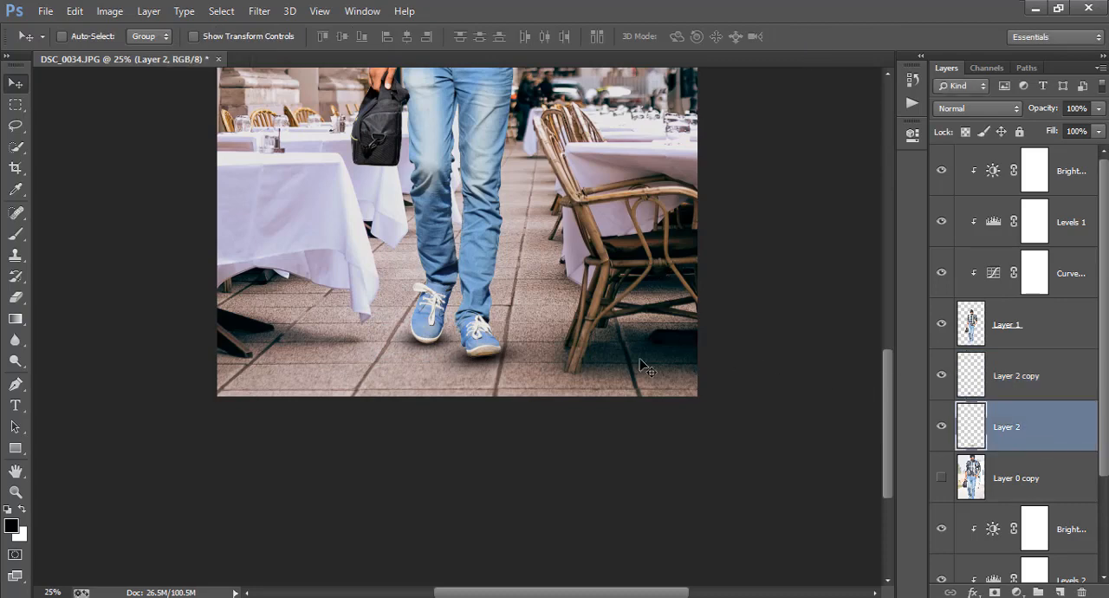
key("ctrl+t")
left_click_drag(549, 386, 524, 375)
left_click(818, 37)
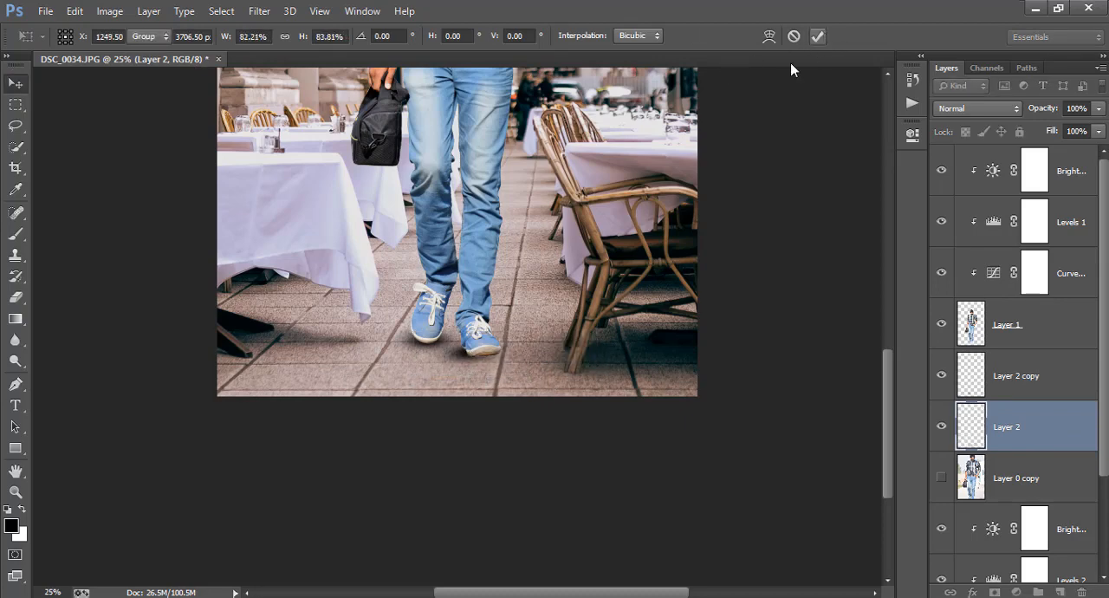
left_click_drag(578, 298, 521, 344)
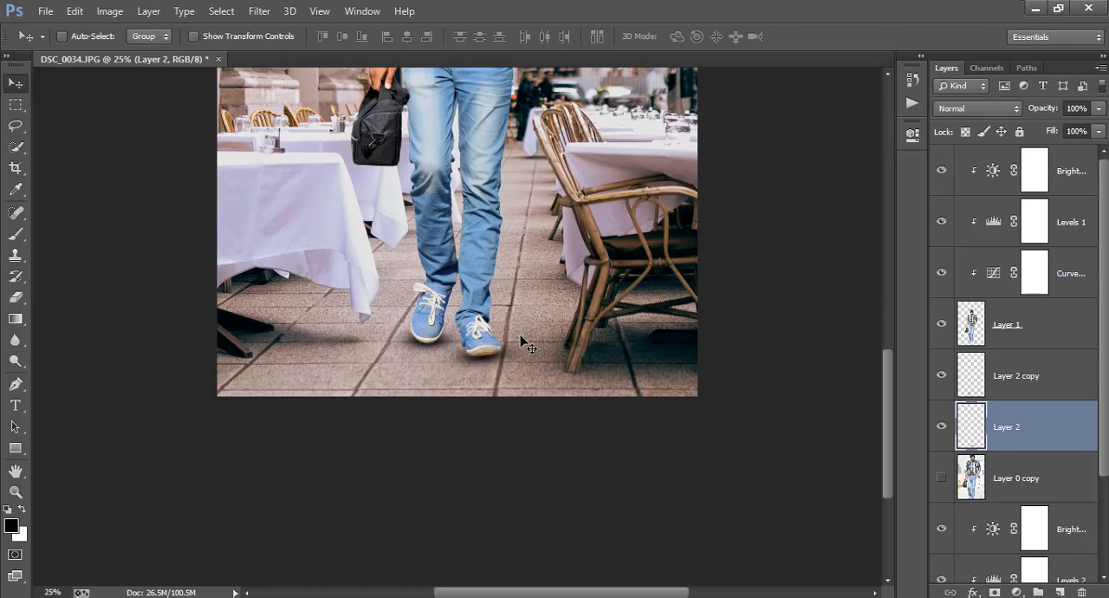
Step: Shift the front shoe's shadow slightly so it meets the edge of the sole
key("ctrl+plus")
key("ctrl+plus")
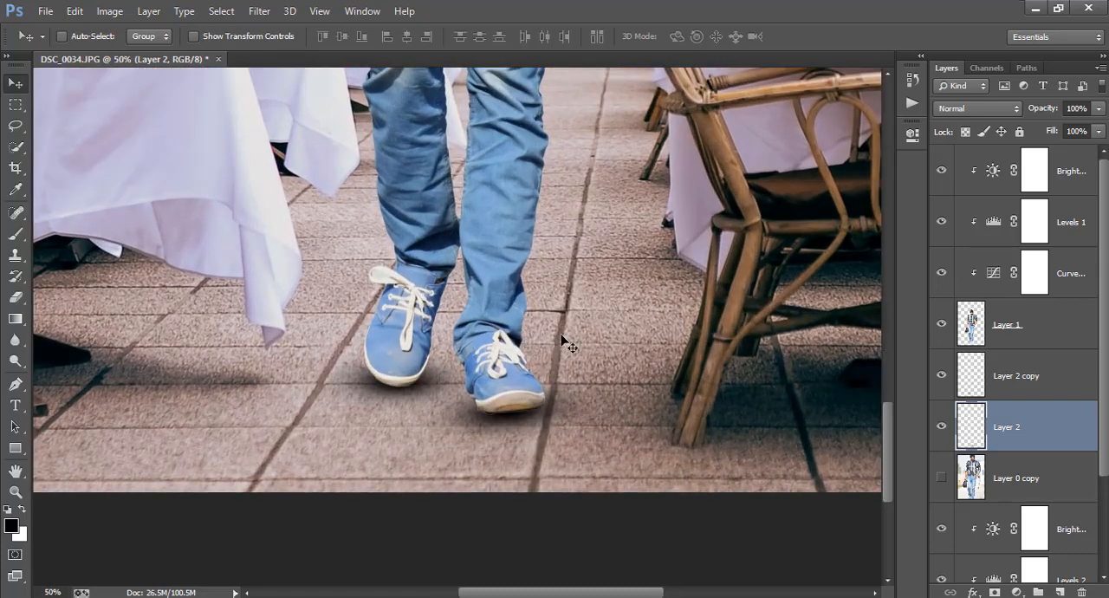
scroll(572, 343, "down", 1)
left_click_drag(580, 347, 580, 354)
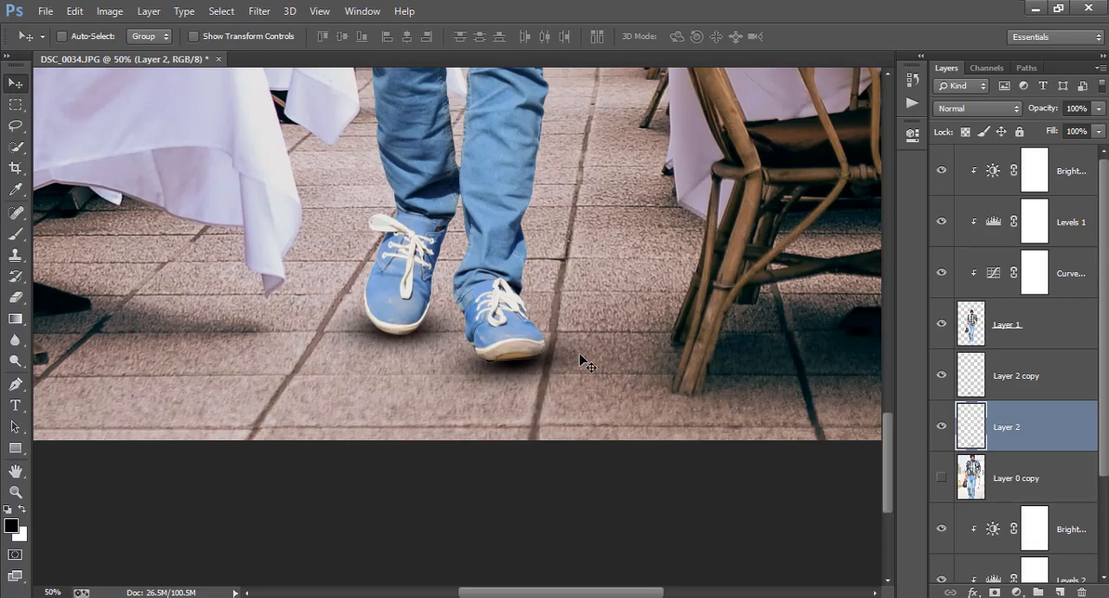
key("ctrl+minus")
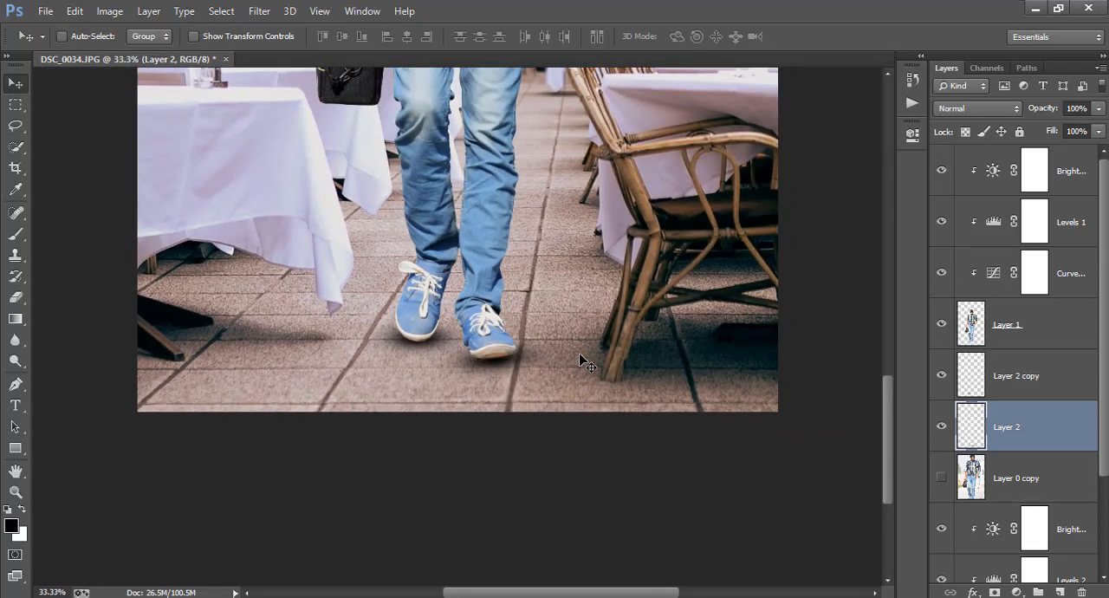
Step: Adjust the front shoe's shadow once more with Free Transform, apply it and nudge the shadow upward
key("ctrl+t")
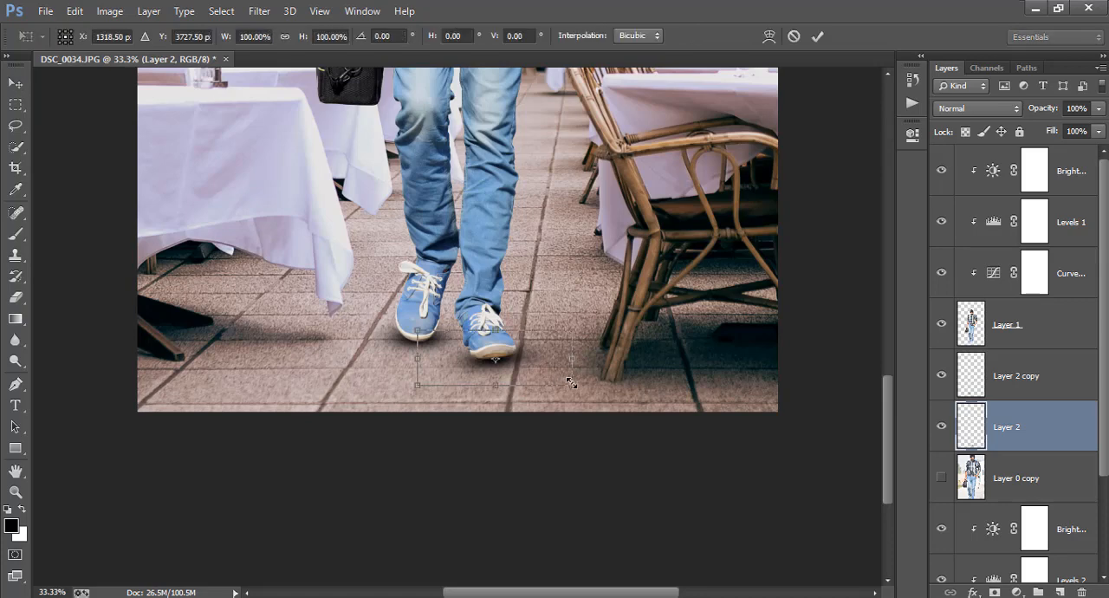
left_click_drag(572, 383, 573, 313)
left_click(817, 38)
key("Up")
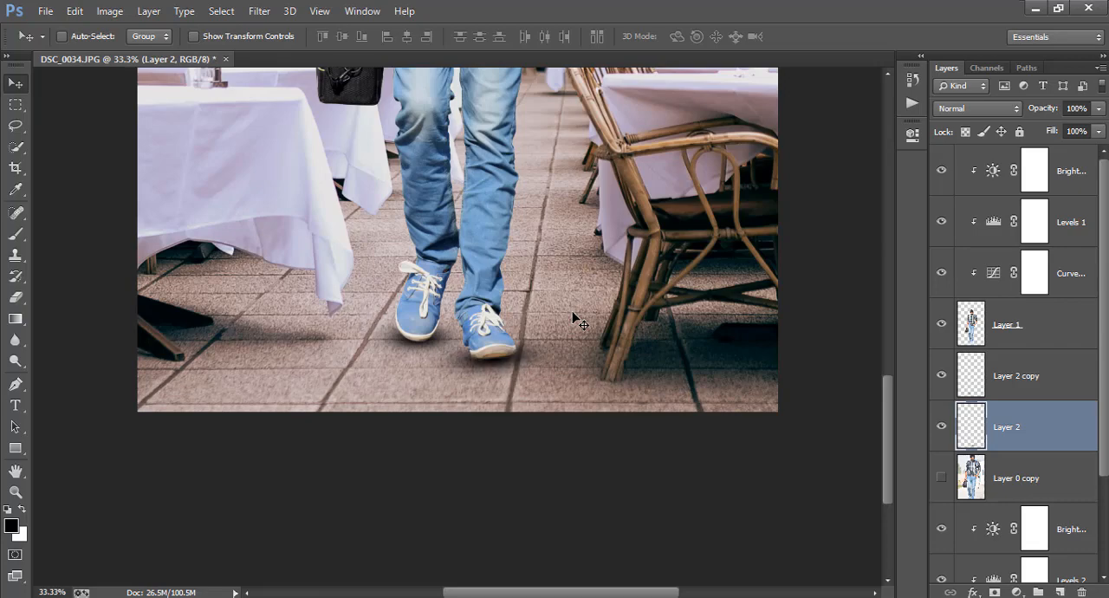
Step: Add a Brightness/Contrast adjustment layer above all other layers and lower its brightness to the minimum
key("ctrl+minus")
key("ctrl+minus")
key("ctrl+minus")
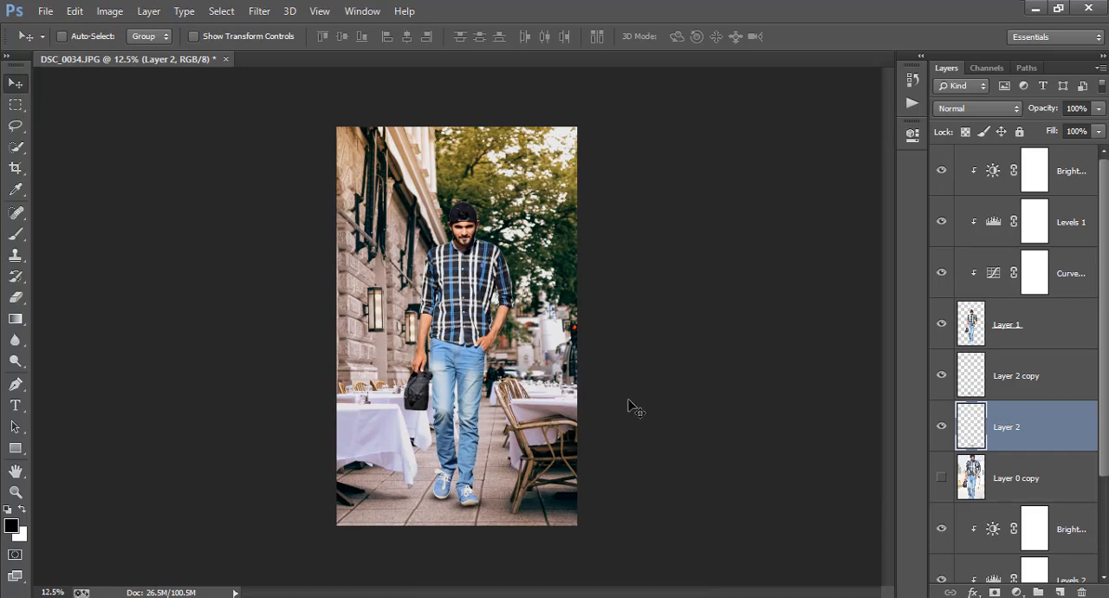
left_click(1085, 180)
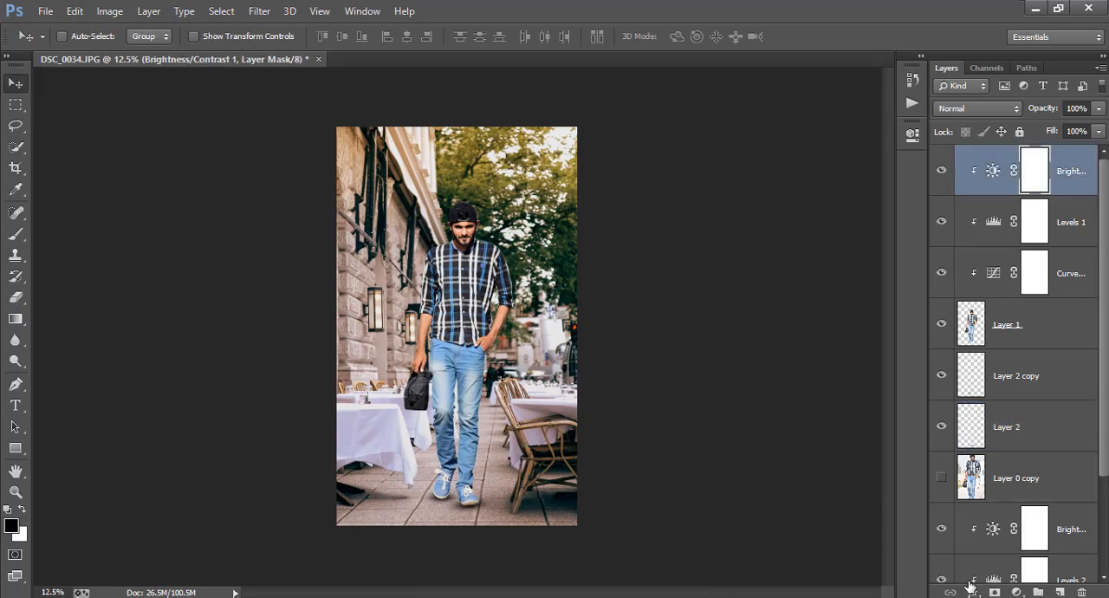
left_click(1016, 592)
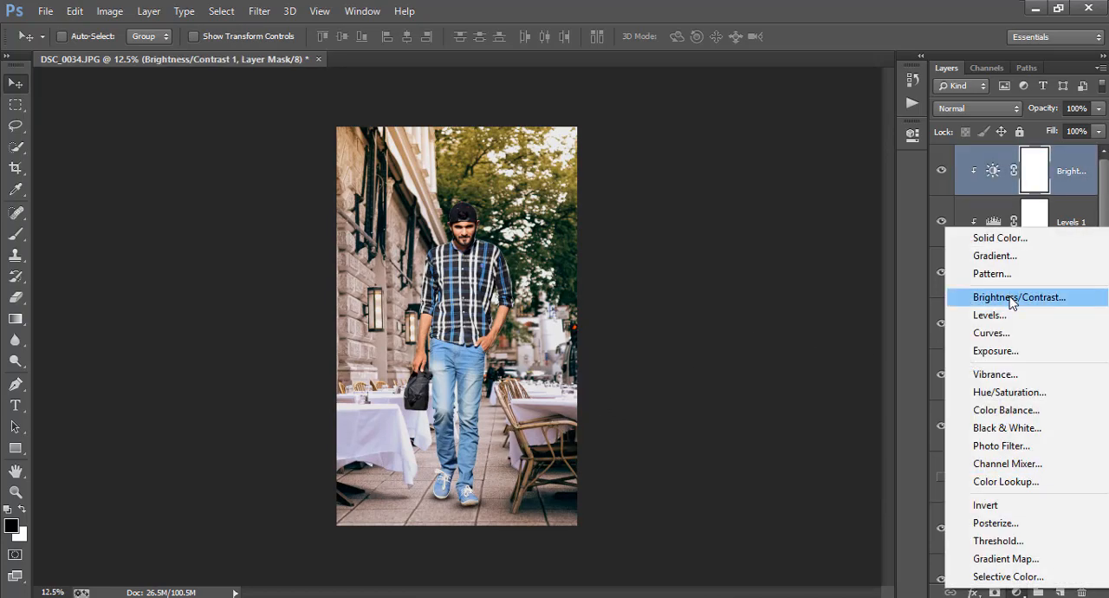
left_click(1014, 297)
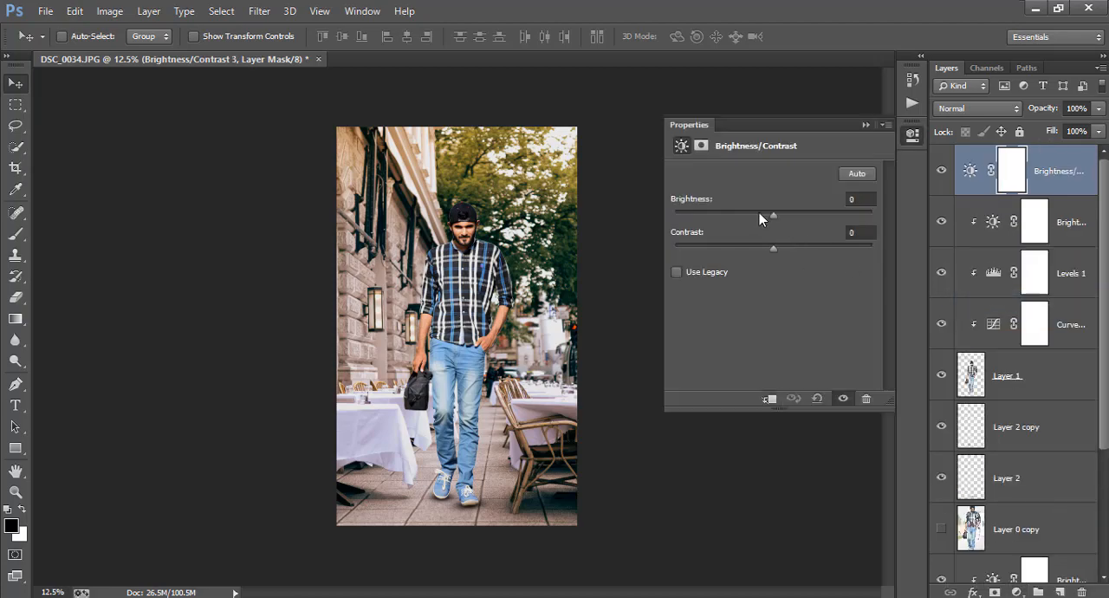
left_click_drag(760, 219, 660, 218)
left_click(913, 136)
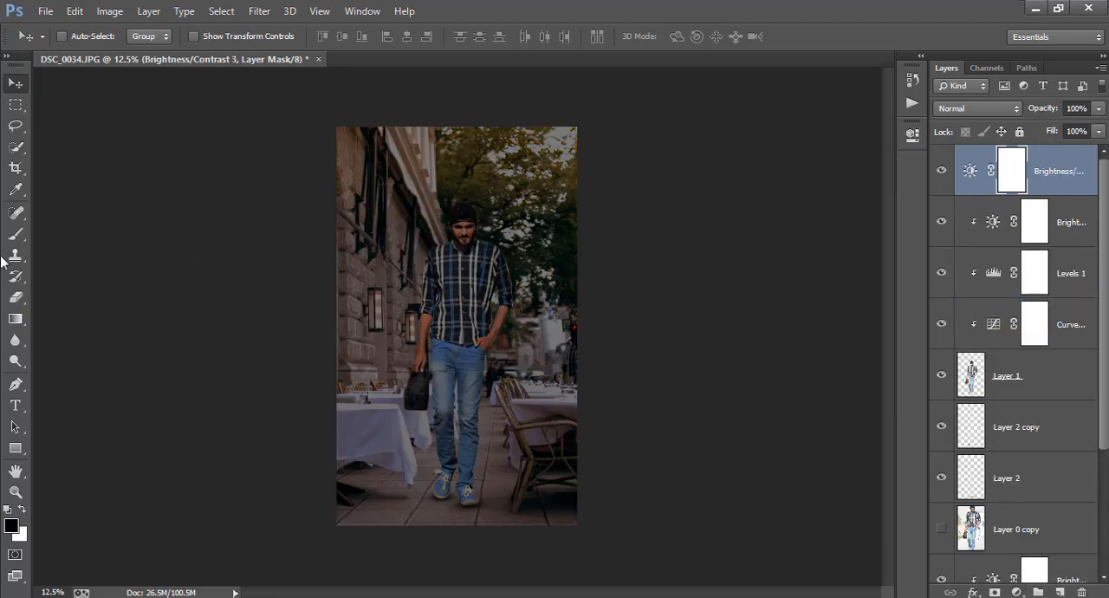
Step: Draw vertical black-to-transparent gradients on the adjustment's mask so the darkening fades in only toward the bottom of the image
left_click(18, 318)
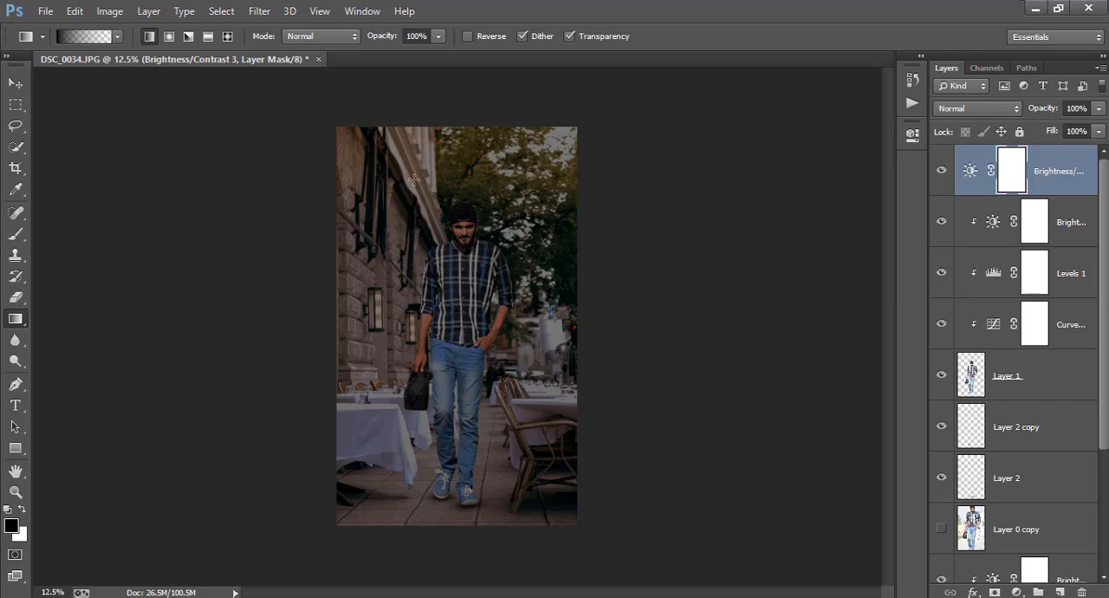
left_click_drag(463, 140, 462, 550)
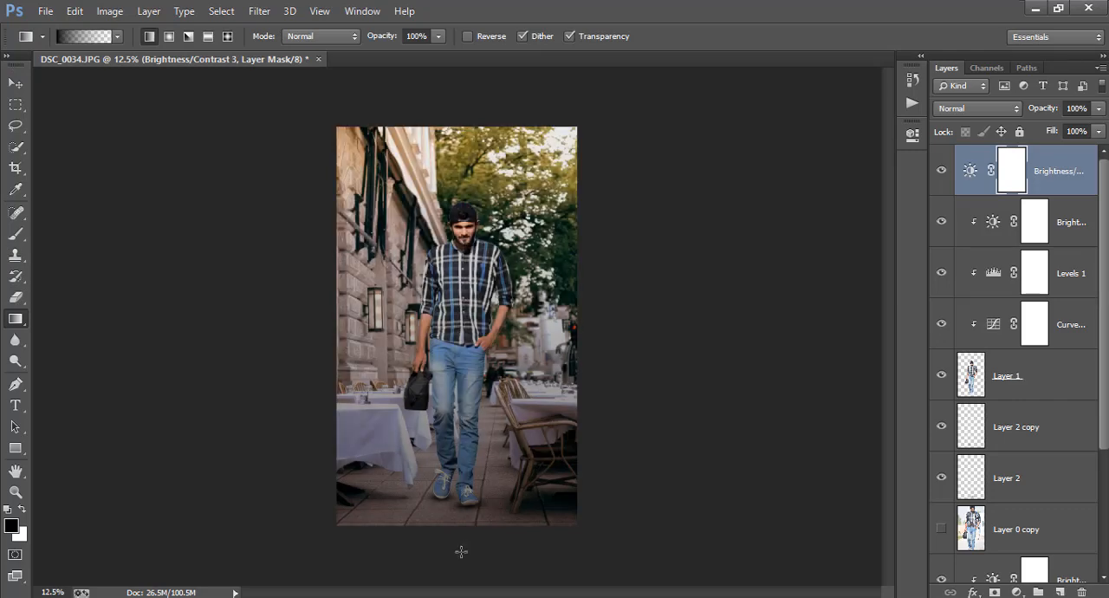
left_click_drag(467, 165, 468, 460)
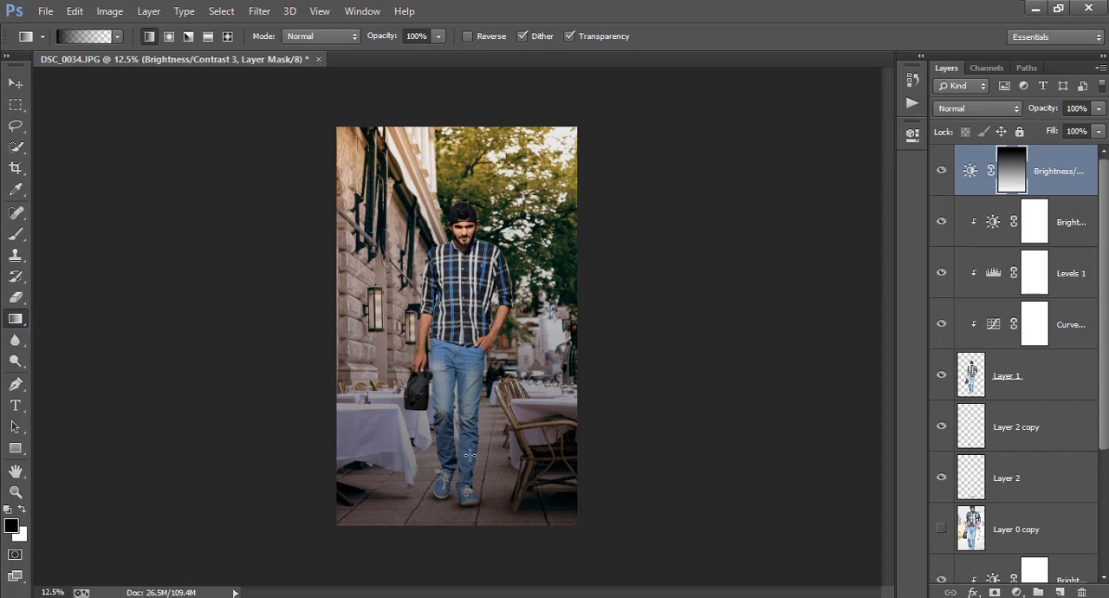
left_click_drag(471, 237, 470, 584)
left_click_drag(465, 237, 456, 589)
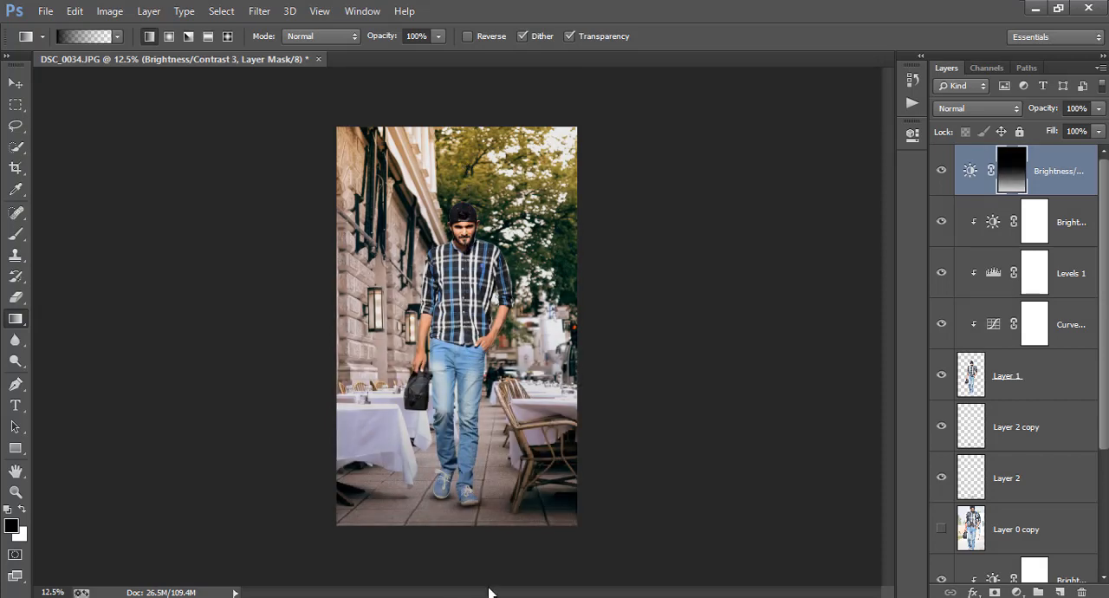
left_click(937, 173)
left_click(936, 175)
left_click(936, 175)
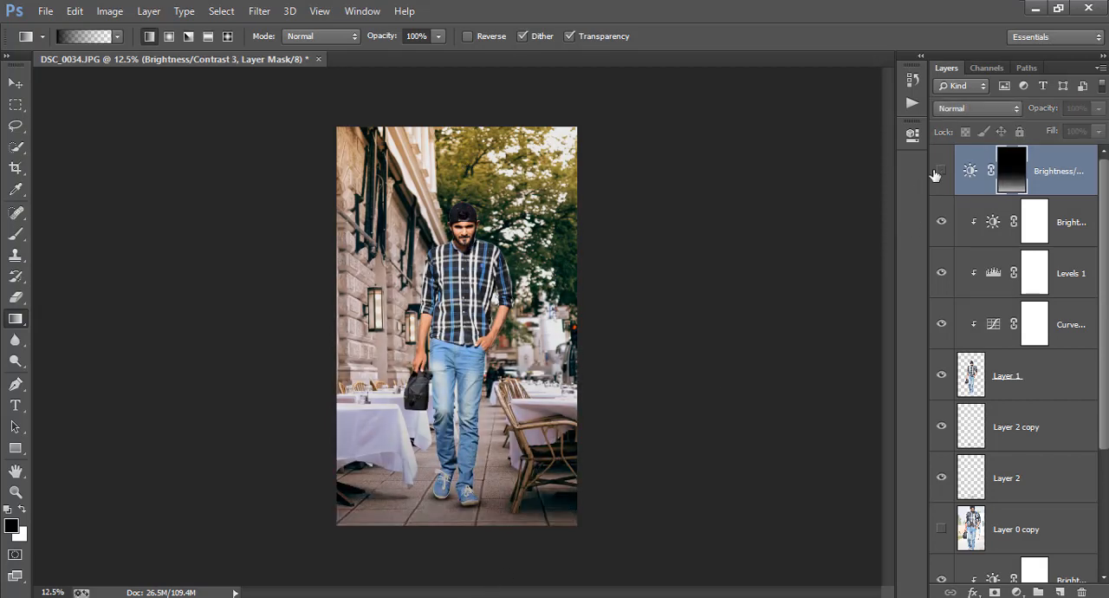
left_click(936, 175)
left_click_drag(1048, 112, 291, 216)
Step: Create a new layer on top and fill it with the merged image using Apply Image
left_click(1060, 592)
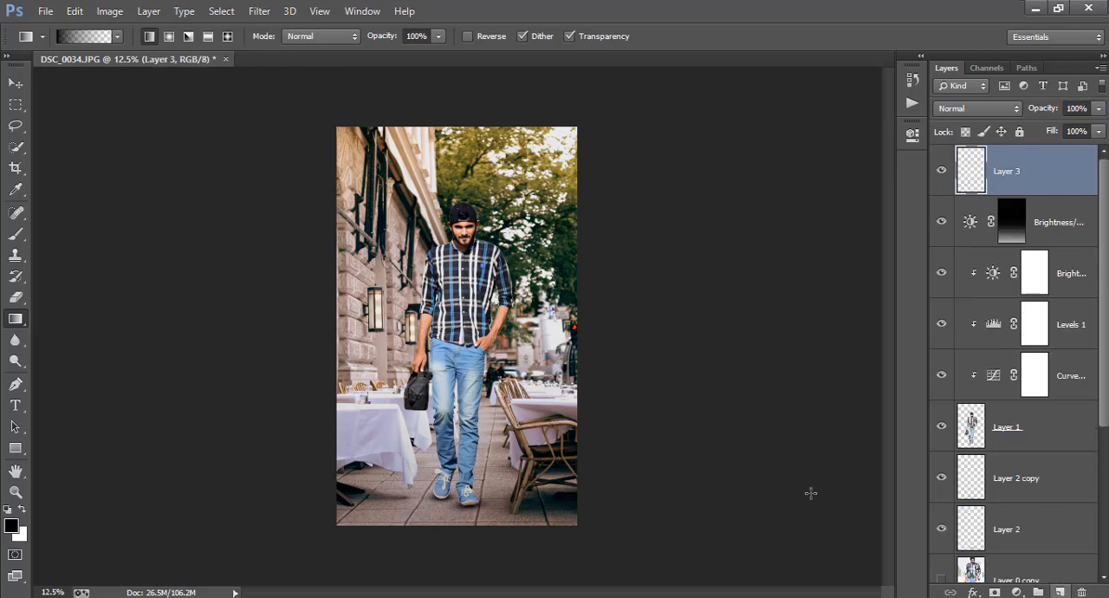
left_click(113, 10)
left_click(156, 243)
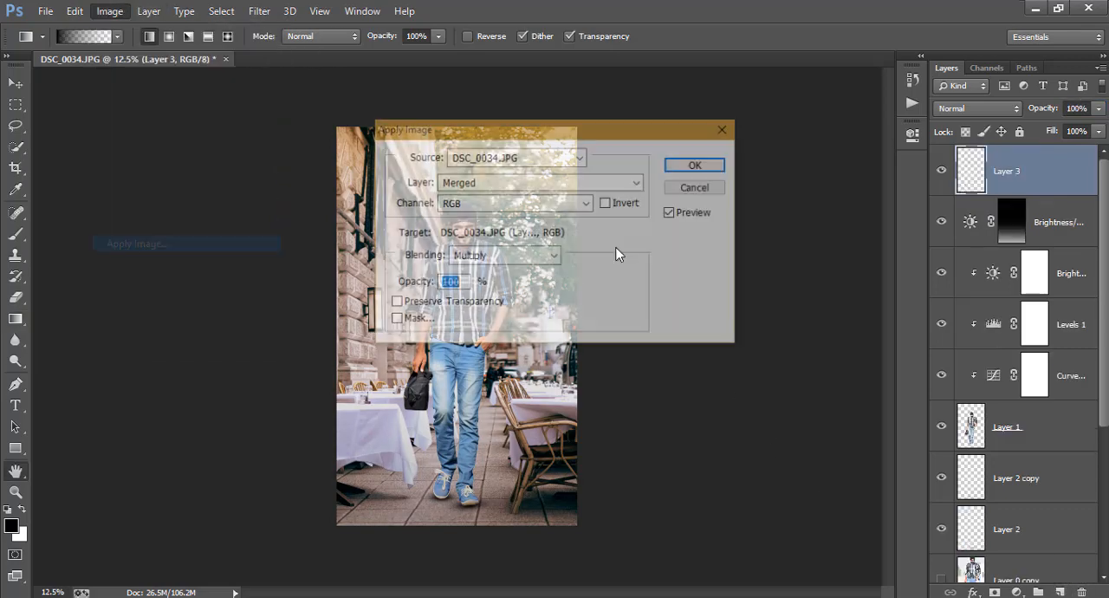
left_click(635, 158)
key("c")
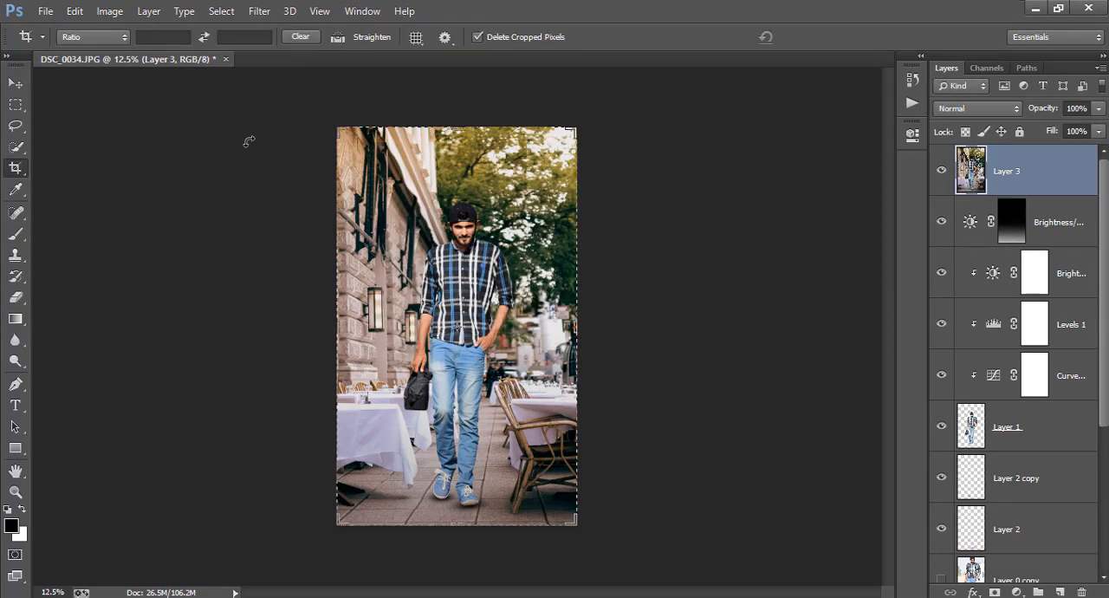
left_click(765, 37)
Step: Open the Camera Raw Filter on the merged layer and set Shadows to +34, Blacks to -40, Highlights to -29 and Whites to -77
left_click(259, 10)
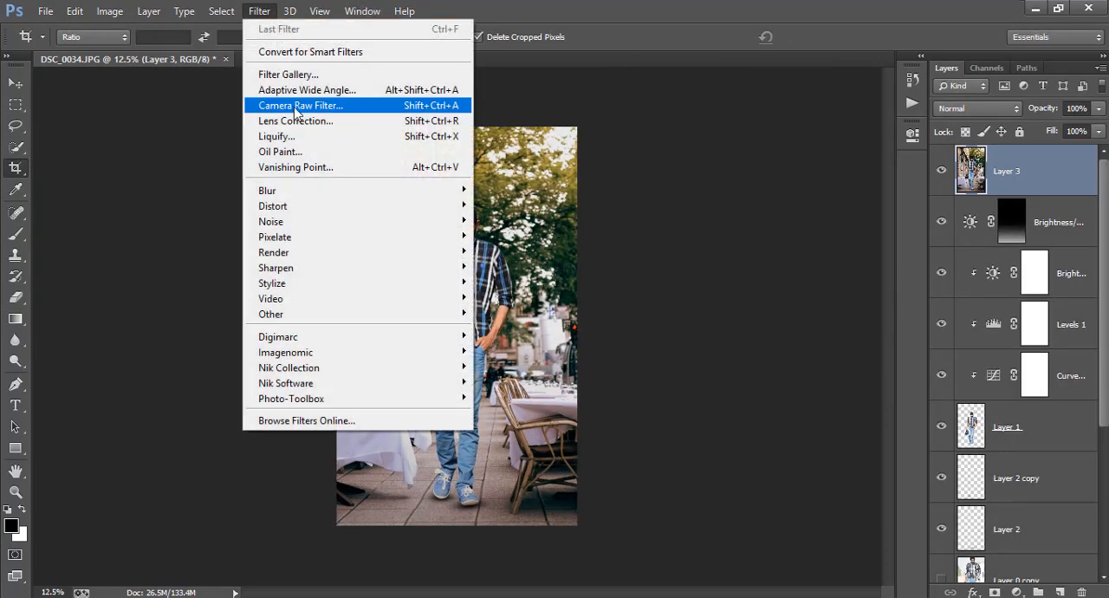
key("Escape")
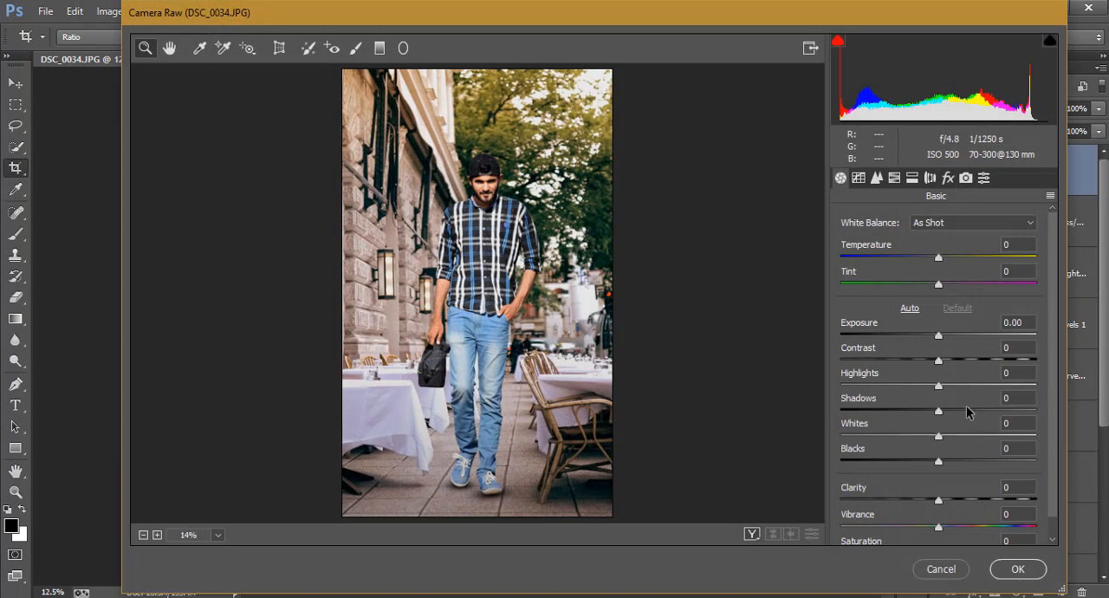
mouse_move(965, 408)
left_mouse_down()
mouse_move(983, 410)
mouse_move(972, 416)
left_mouse_up()
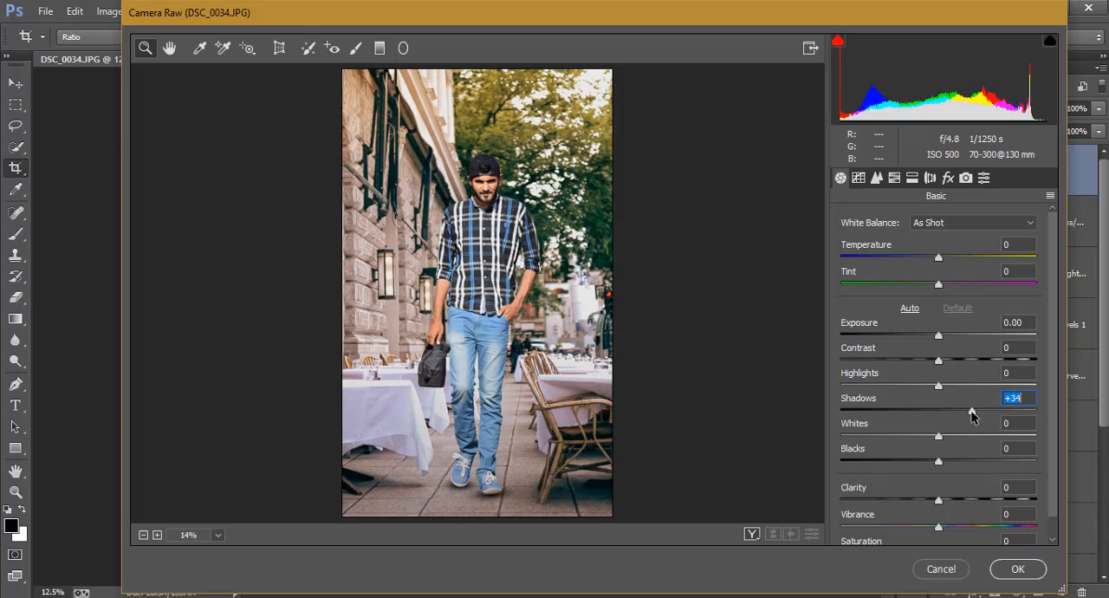
left_click_drag(921, 462, 899, 461)
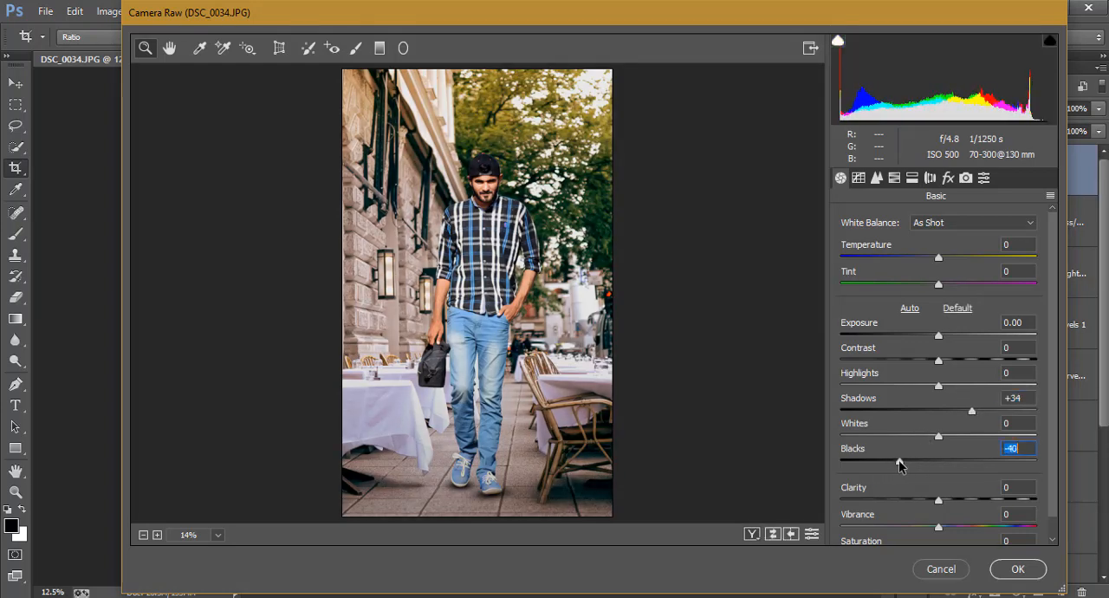
mouse_move(926, 386)
left_mouse_down()
mouse_move(862, 389)
mouse_move(936, 386)
mouse_move(911, 387)
left_mouse_up()
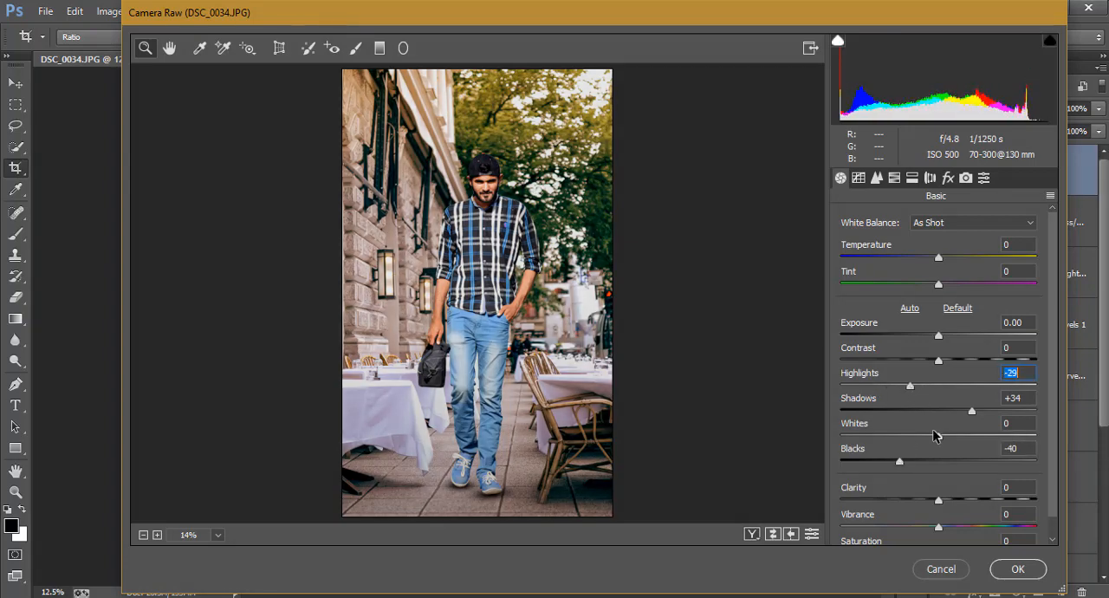
left_click_drag(935, 436, 864, 436)
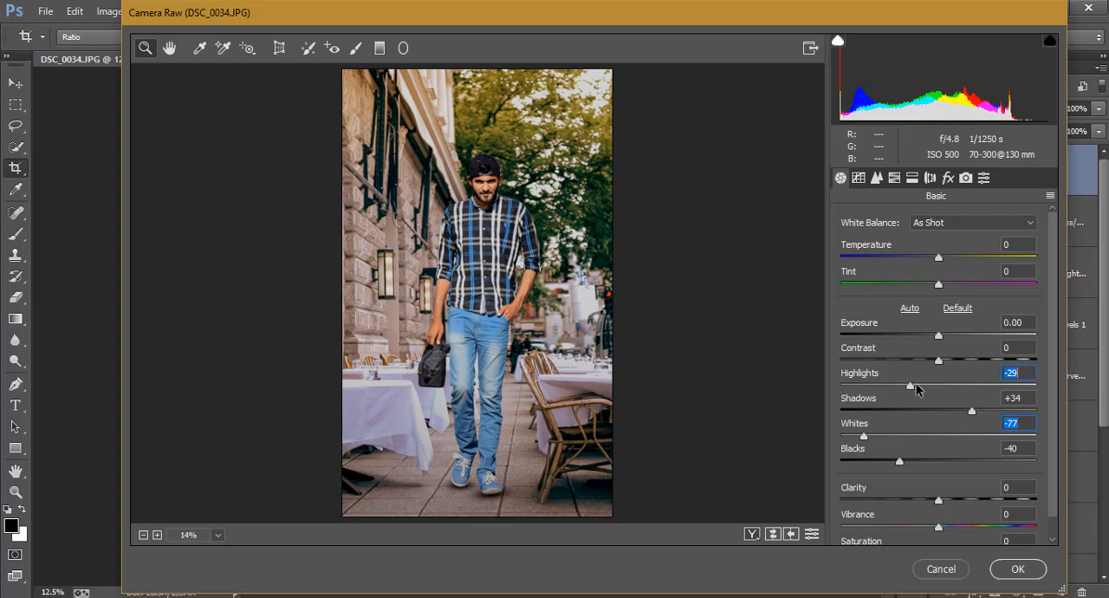
Step: Adjust Highlights to -13 and Shadows to +48, and set Clarity to +28 and Vibrance to +27
left_click_drag(917, 390, 932, 387)
left_click_drag(986, 409, 985, 409)
left_click_drag(948, 498, 967, 532)
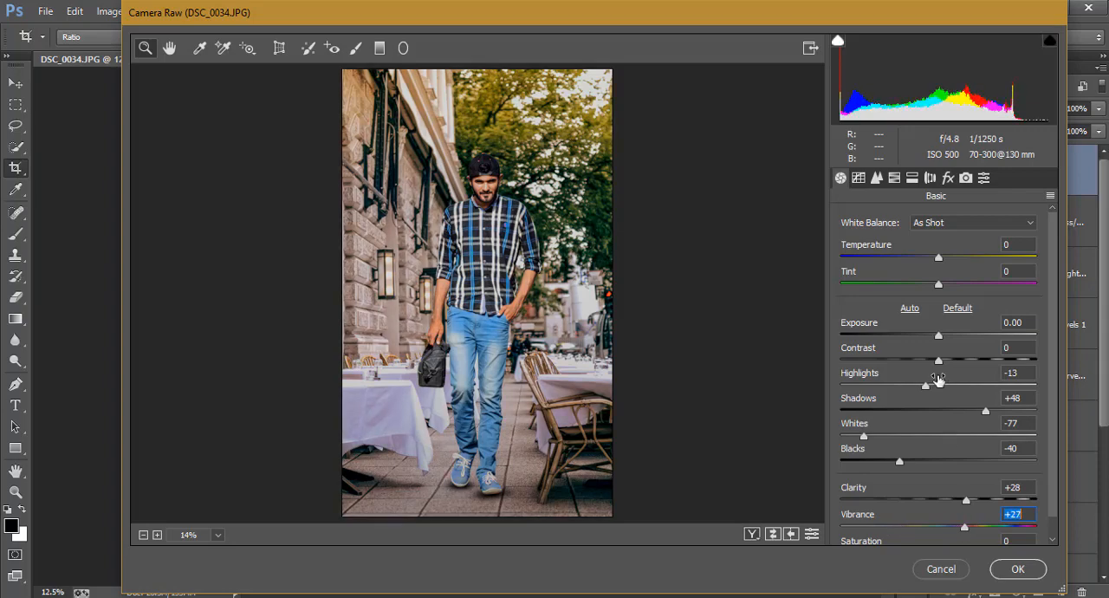
Step: Set Contrast to +17, raise Blacks slightly and fine-tune the Shadows amount
mouse_move(939, 361)
left_mouse_down()
mouse_move(872, 362)
mouse_move(955, 369)
left_mouse_up()
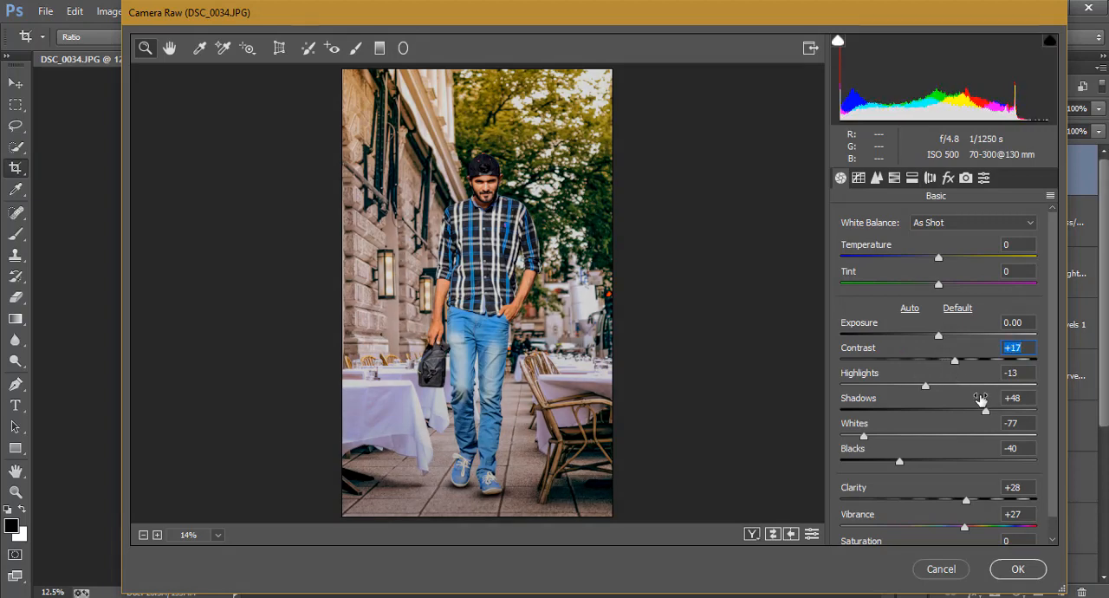
mouse_move(985, 411)
left_mouse_down()
mouse_move(1013, 416)
mouse_move(1002, 415)
left_mouse_up()
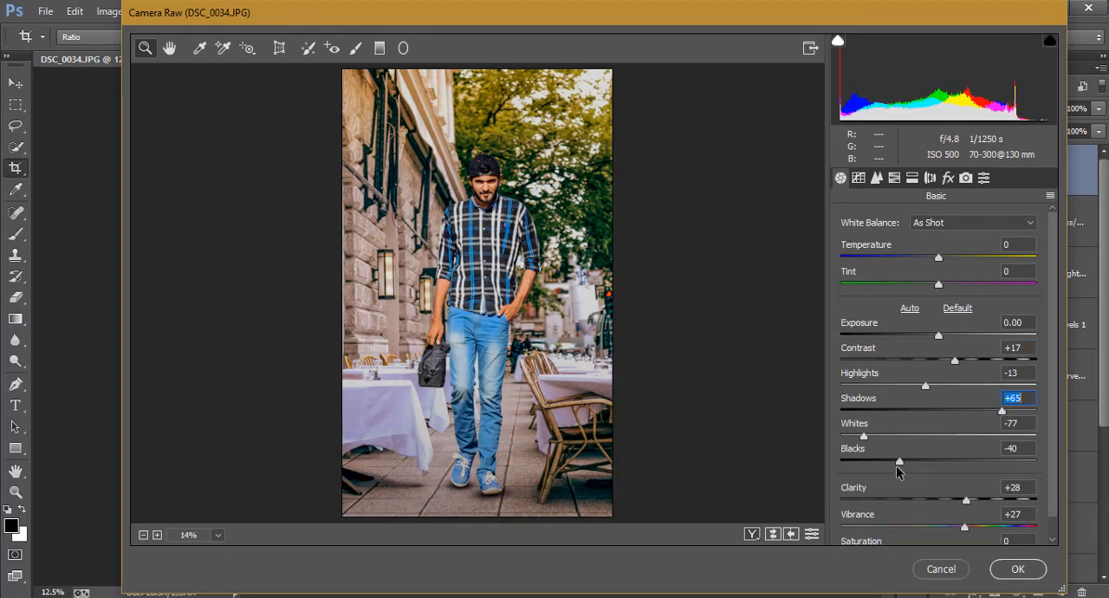
left_click_drag(898, 461, 913, 461)
left_click_drag(995, 412, 993, 409)
Step: Set the Oranges saturation to -24, lower the Yellows saturation and set the Greens hue to -100
left_click(895, 178)
left_click(901, 241)
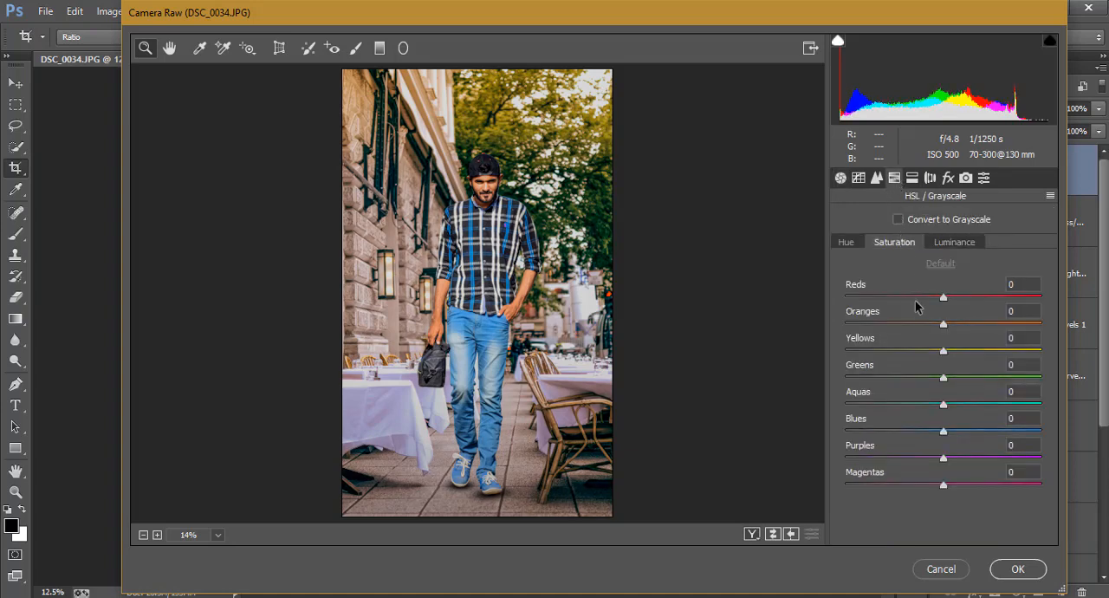
mouse_move(936, 322)
left_mouse_down()
mouse_move(926, 325)
mouse_move(960, 326)
mouse_move(922, 326)
left_mouse_up()
left_click(956, 244)
left_click(895, 244)
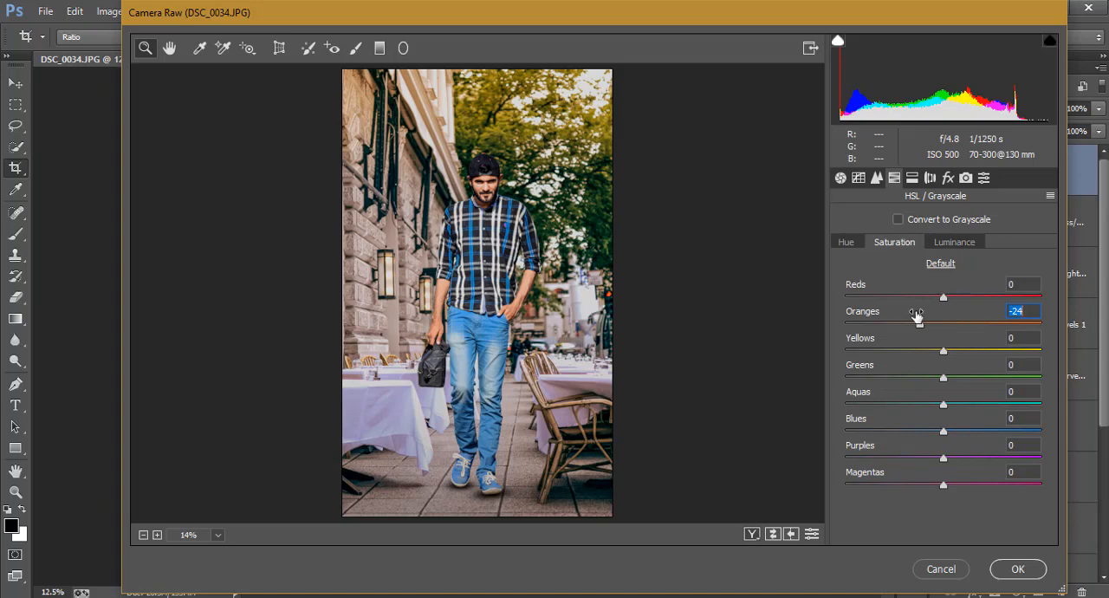
mouse_move(936, 353)
left_mouse_down()
mouse_move(821, 352)
mouse_move(918, 352)
left_mouse_up()
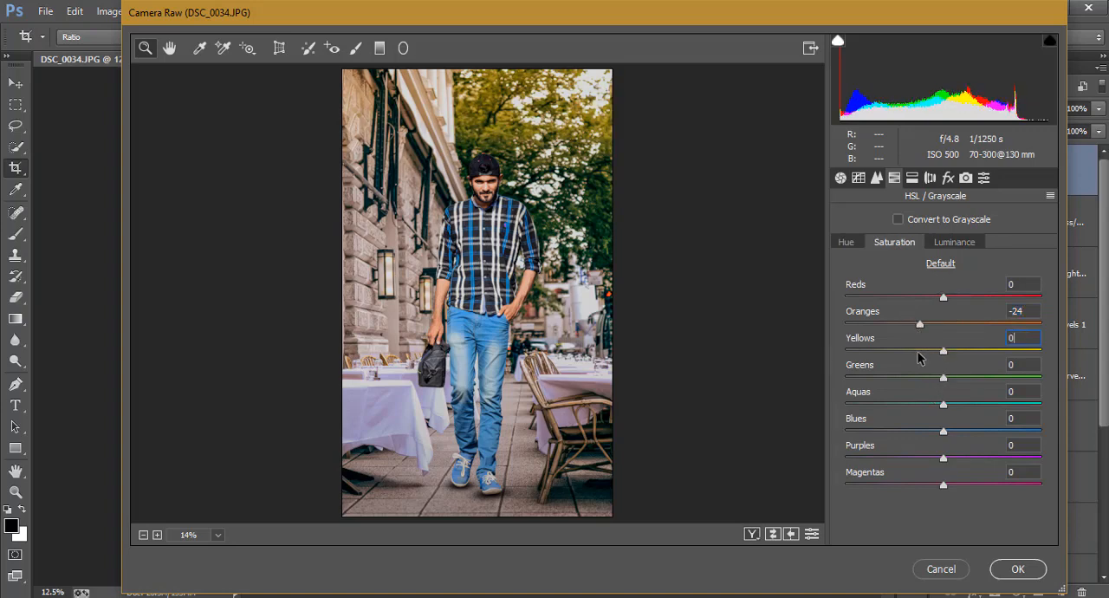
left_click(847, 243)
left_click_drag(954, 380, 795, 382)
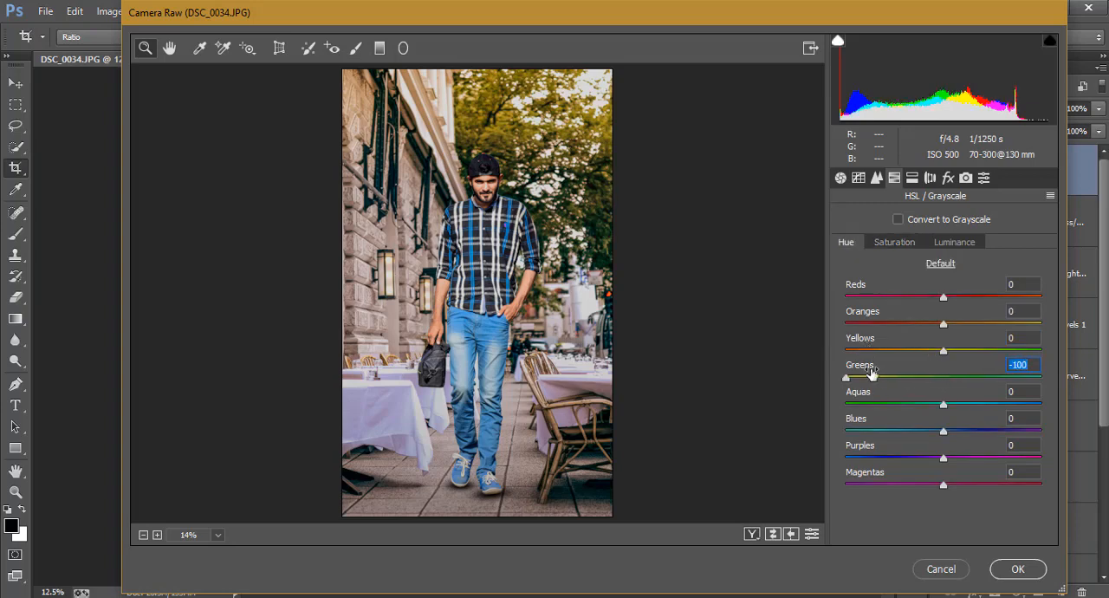
Step: Add a Highlight Priority post-crop vignette with Amount -40, Midpoint 65, Roundness +77 and Feather 100
left_click(949, 179)
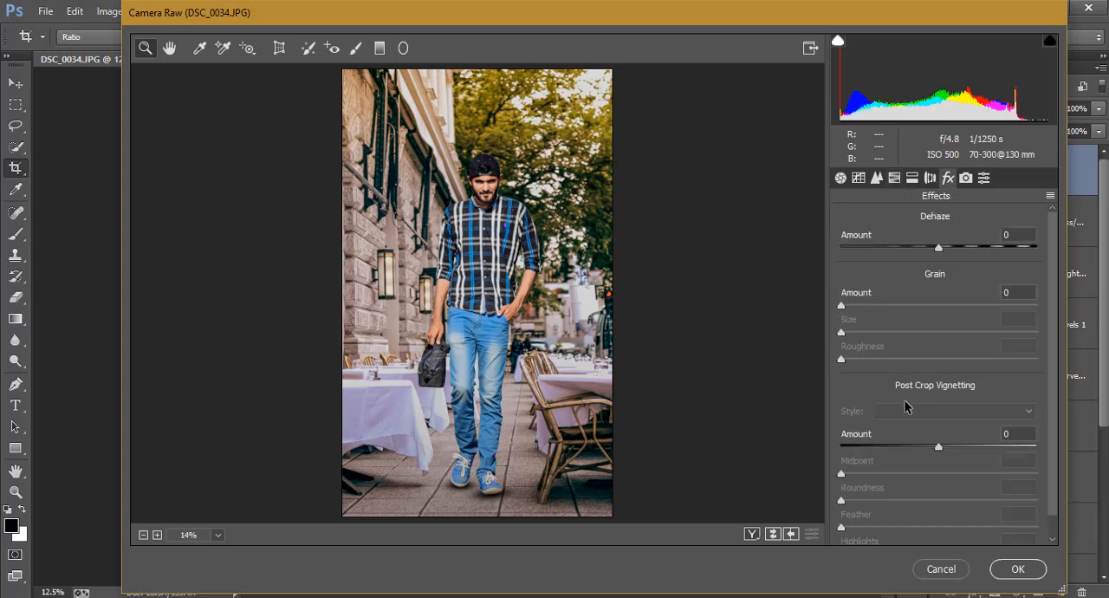
left_click_drag(917, 442, 1070, 524)
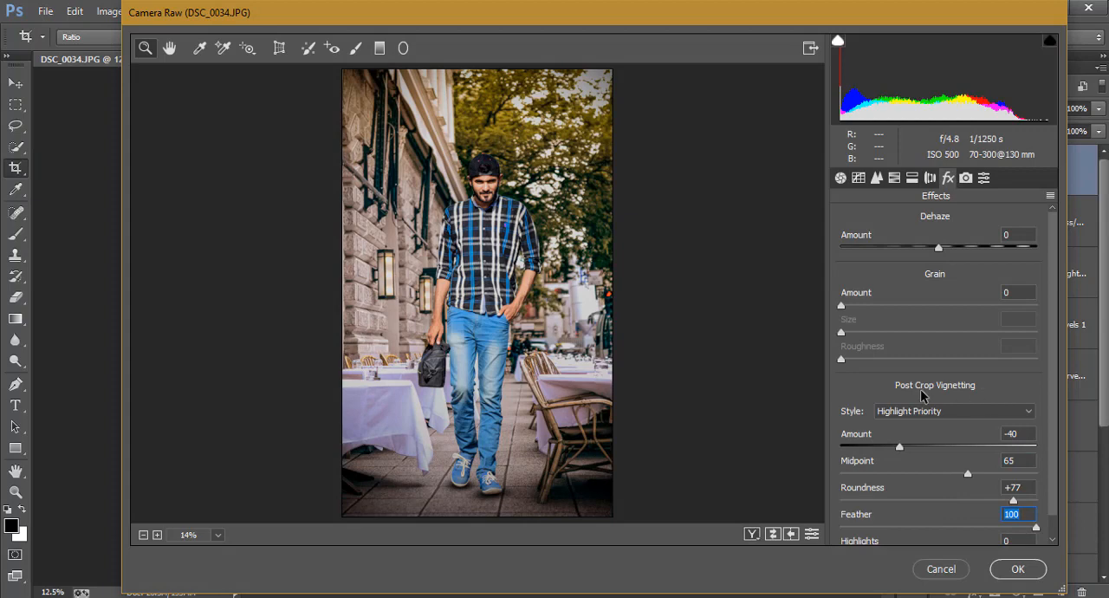
Step: Set the vignette Amount to -31 and calibrate the primaries with Blue Primary Hue around -13 and a slightly raised Green Primary Hue
left_click_drag(901, 445, 911, 446)
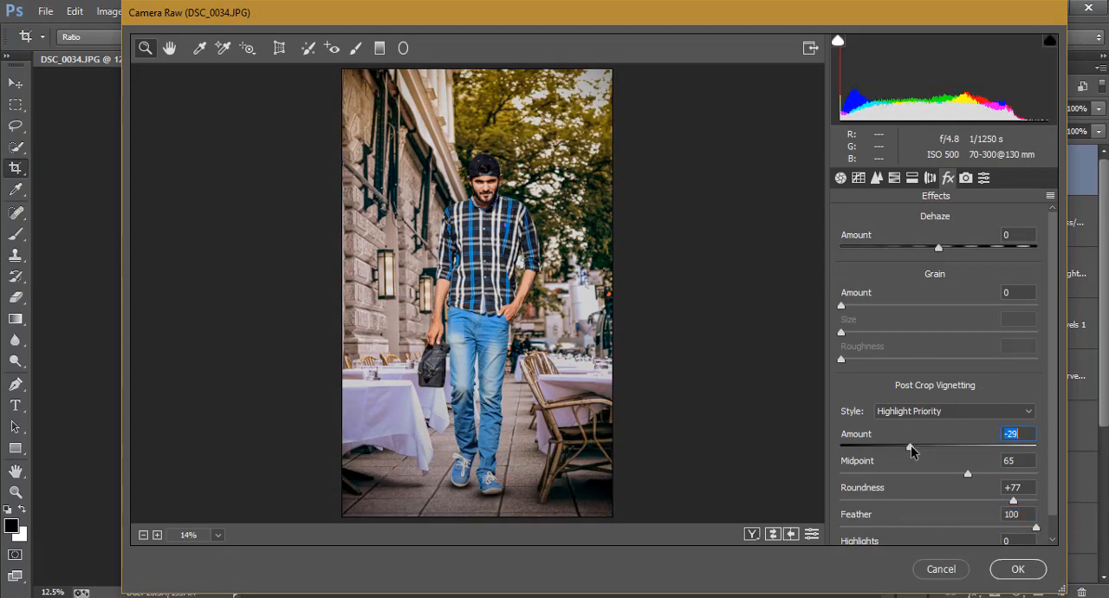
left_click(965, 178)
mouse_move(943, 484)
left_mouse_down()
mouse_move(921, 485)
mouse_move(956, 490)
mouse_move(919, 491)
mouse_move(932, 487)
left_mouse_up()
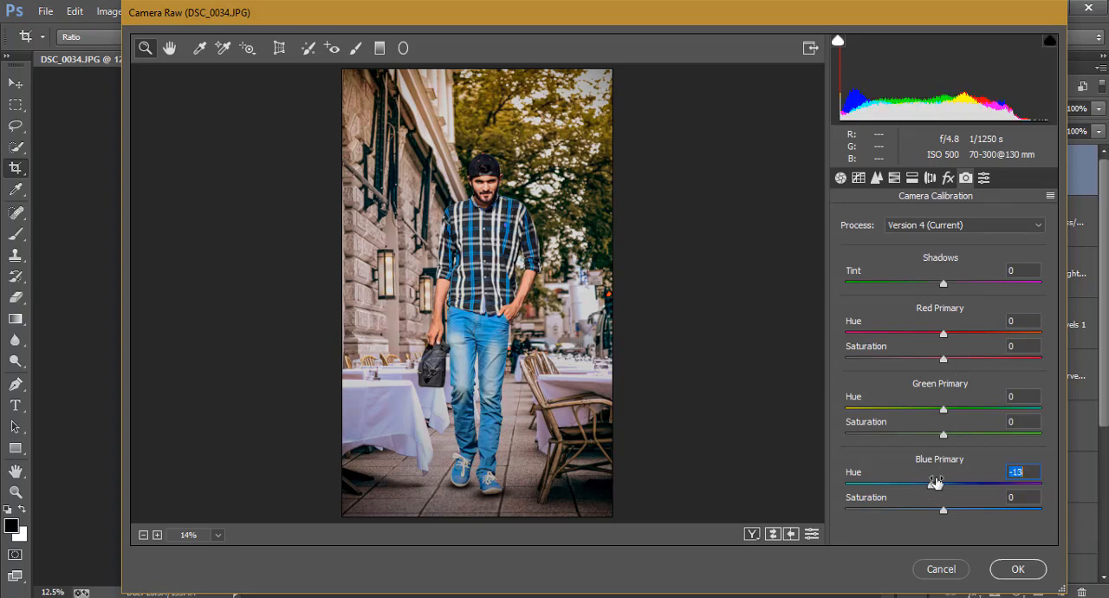
mouse_move(942, 409)
left_mouse_down()
mouse_move(889, 411)
mouse_move(964, 410)
mouse_move(953, 411)
left_mouse_up()
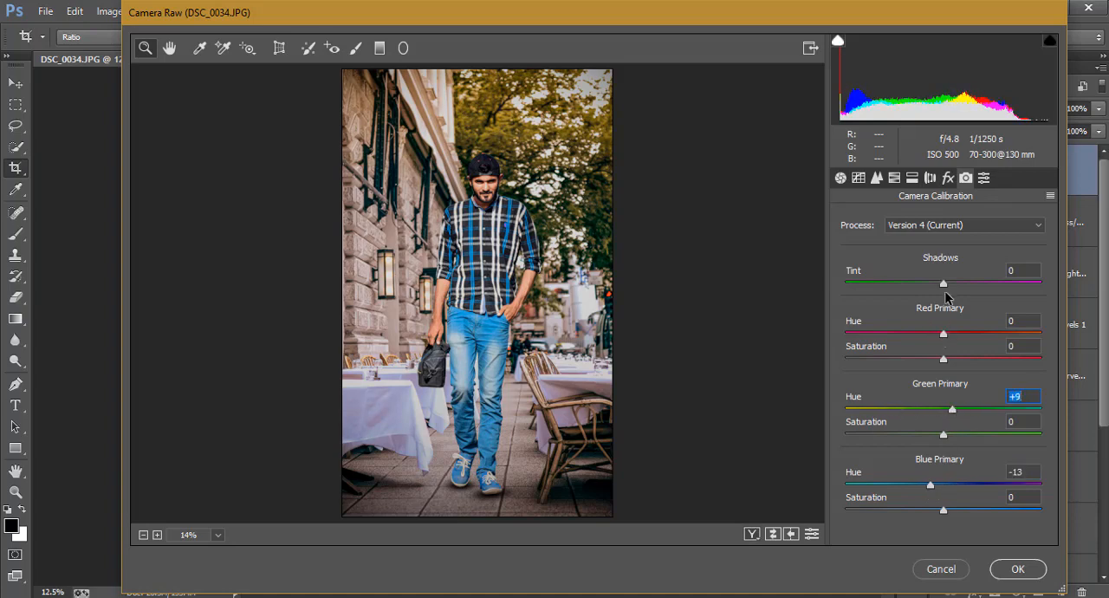
Step: Split-tone the shadows with Hue 173 and Saturation 8, and set white balance Temperature and Tint to +4 each
left_click(912, 178)
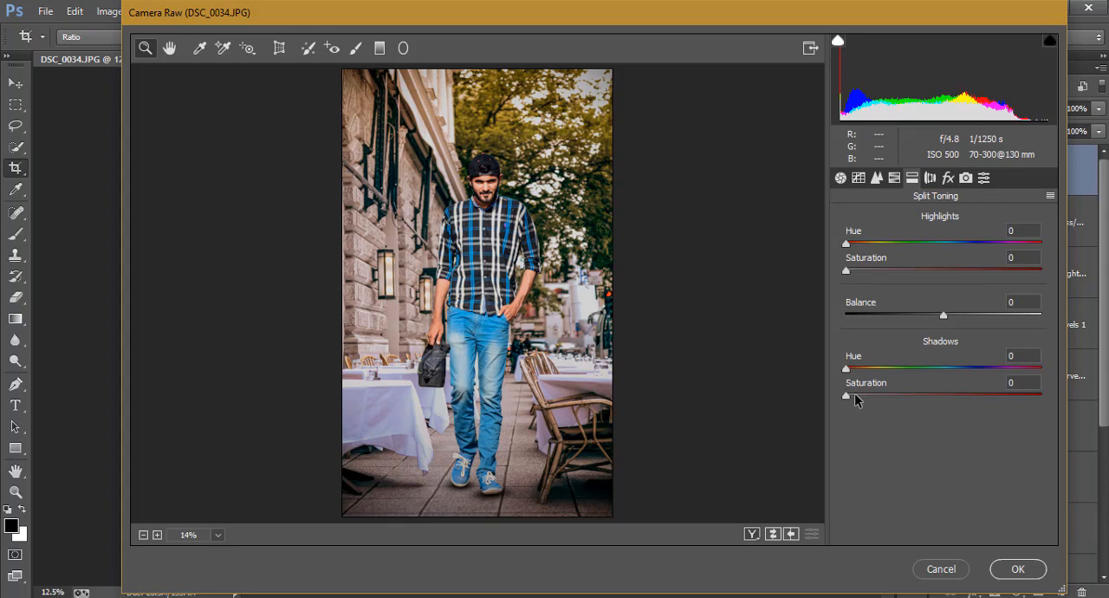
left_click_drag(854, 394, 943, 379)
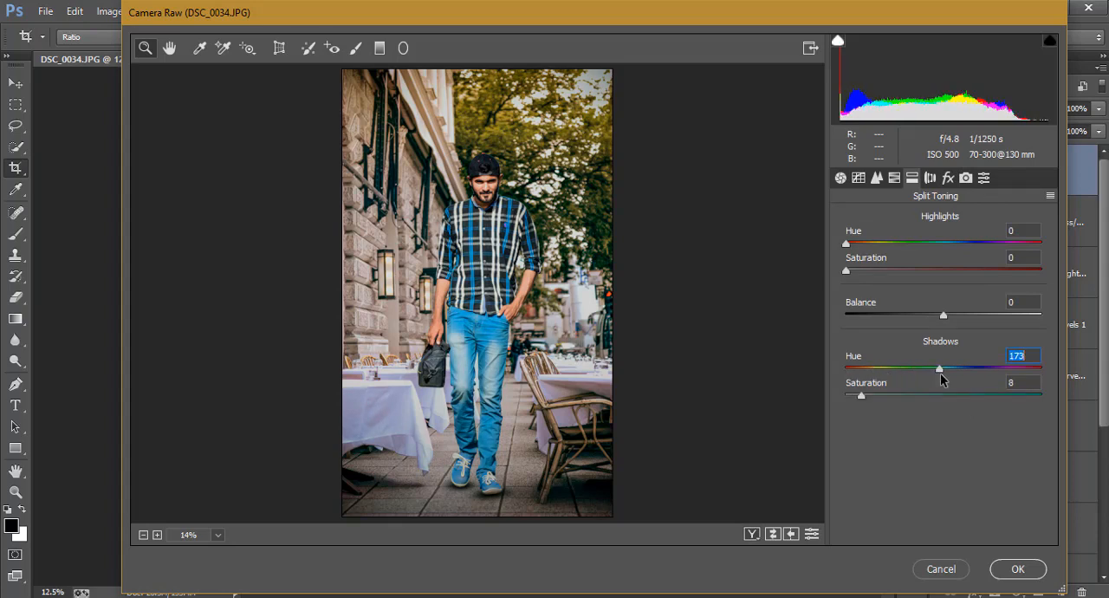
left_click(841, 177)
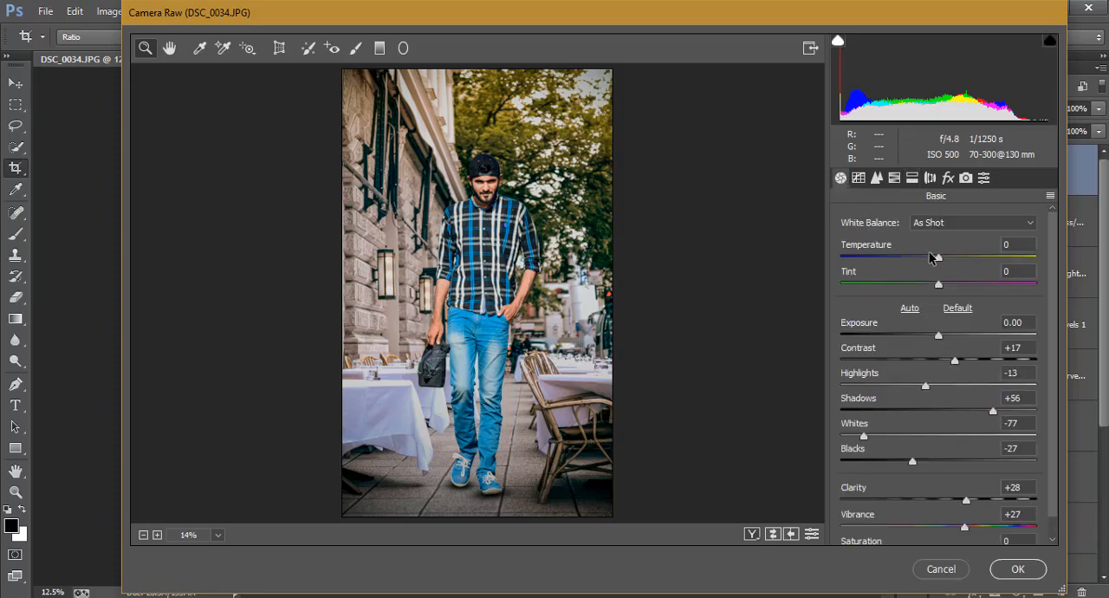
left_click_drag(940, 259, 945, 261)
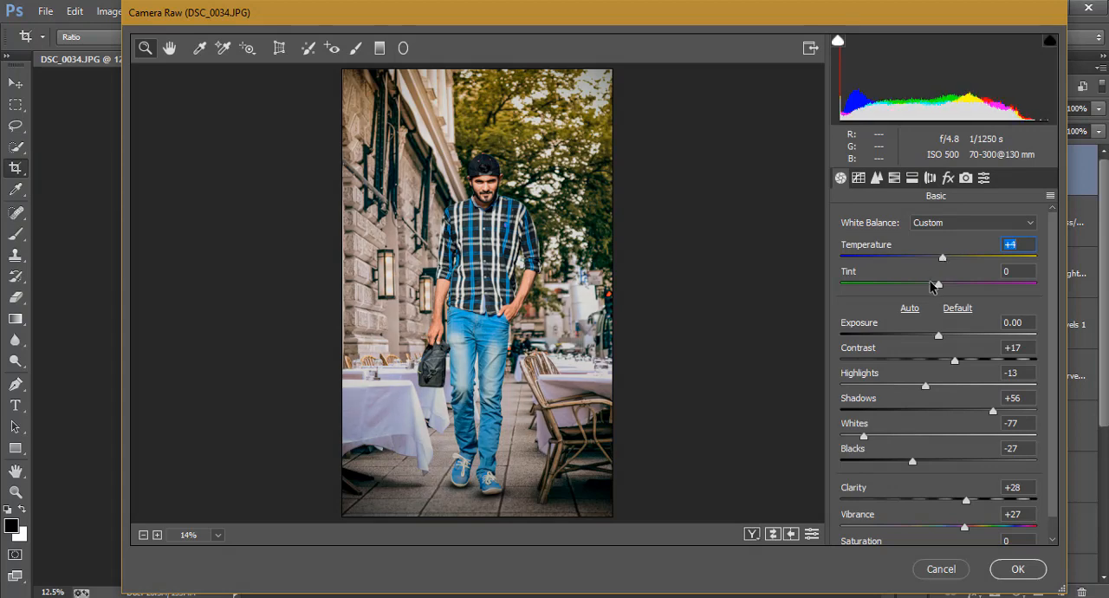
left_click_drag(940, 286, 935, 287)
left_click_drag(935, 289, 945, 291)
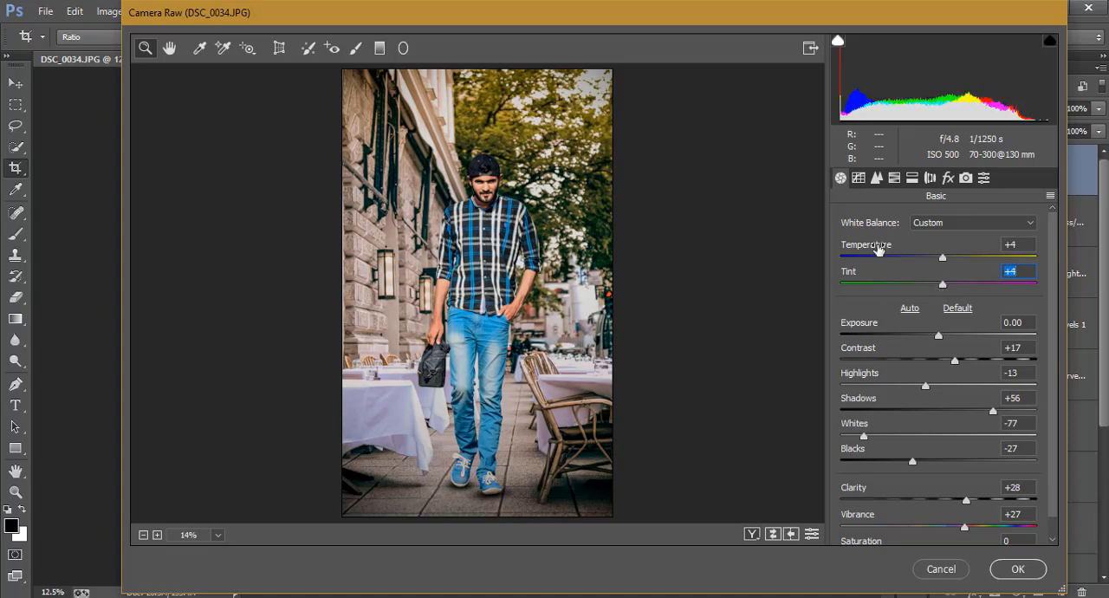
Step: Apply Luminance noise reduction slightly above 37 and add a moderate amount of sharpening to the image
left_click(877, 177)
left_click_drag(868, 385, 904, 386)
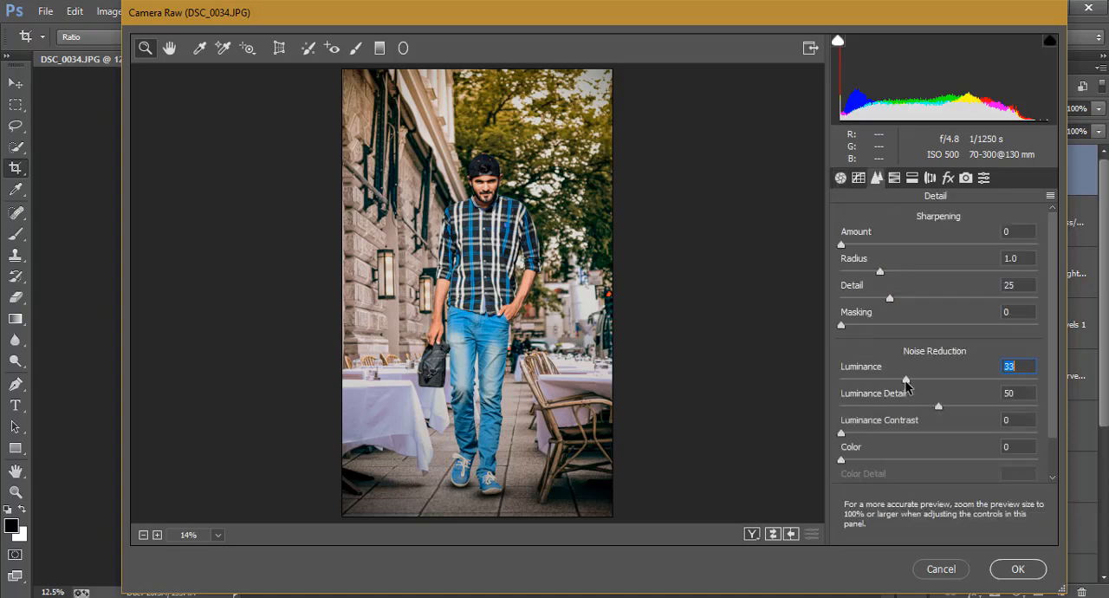
left_click(878, 246)
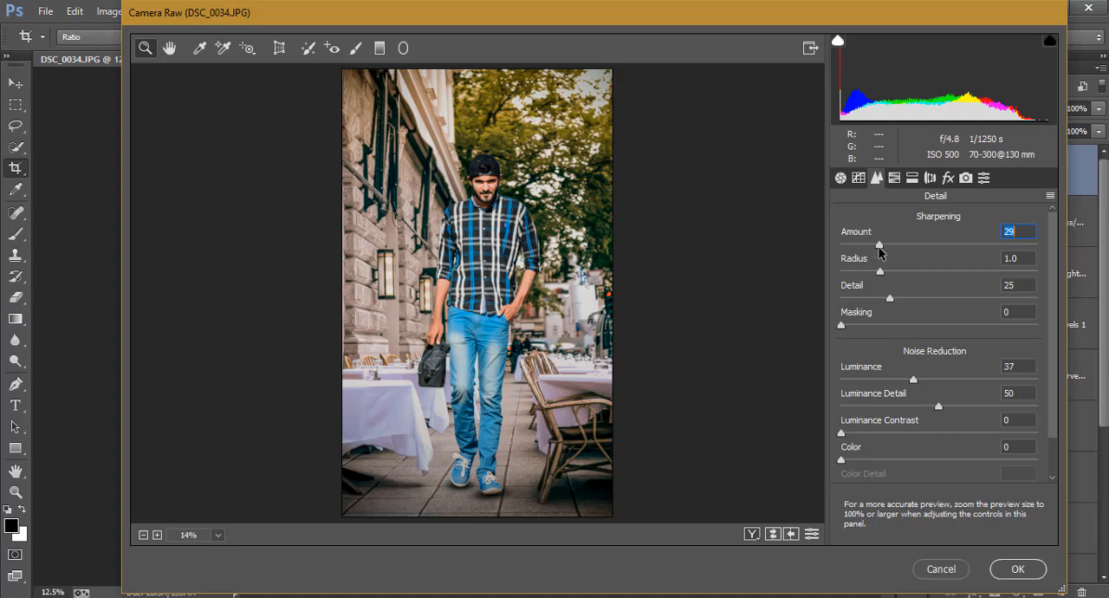
left_click_drag(913, 379, 922, 383)
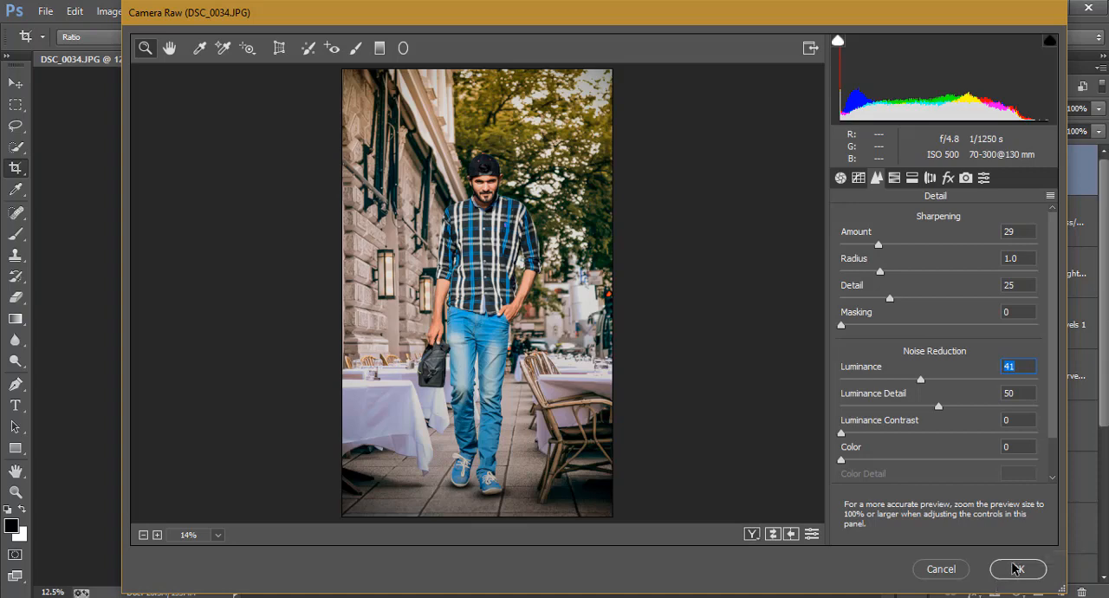
Step: Fine-tune the Shadows amount in the basic adjustments and apply the Camera Raw grade to the merged layer
left_click(841, 177)
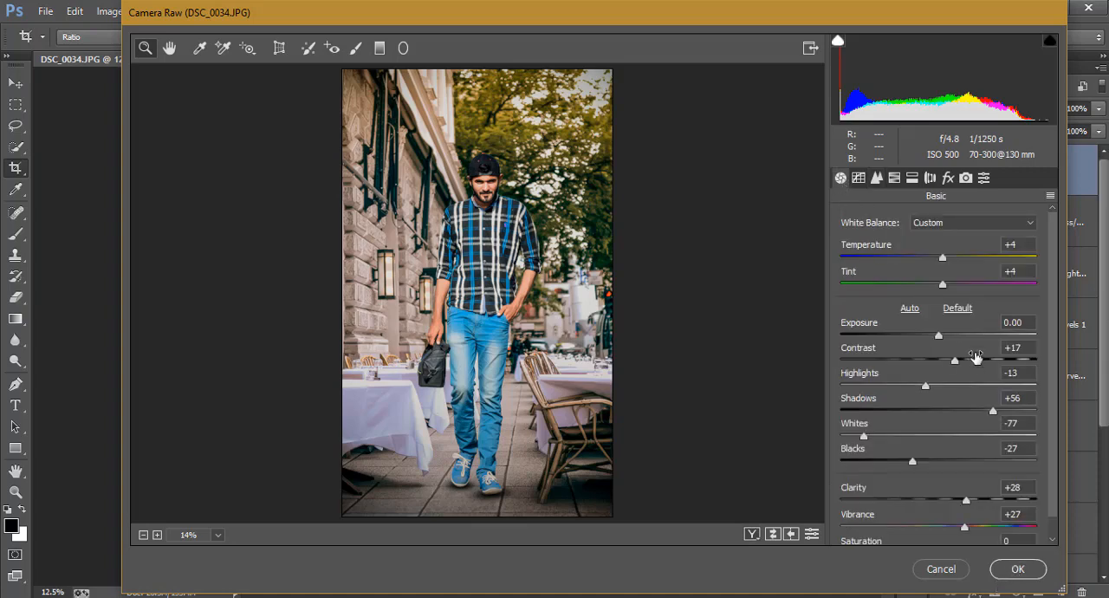
left_click(1003, 411)
left_click_drag(1004, 411, 1000, 412)
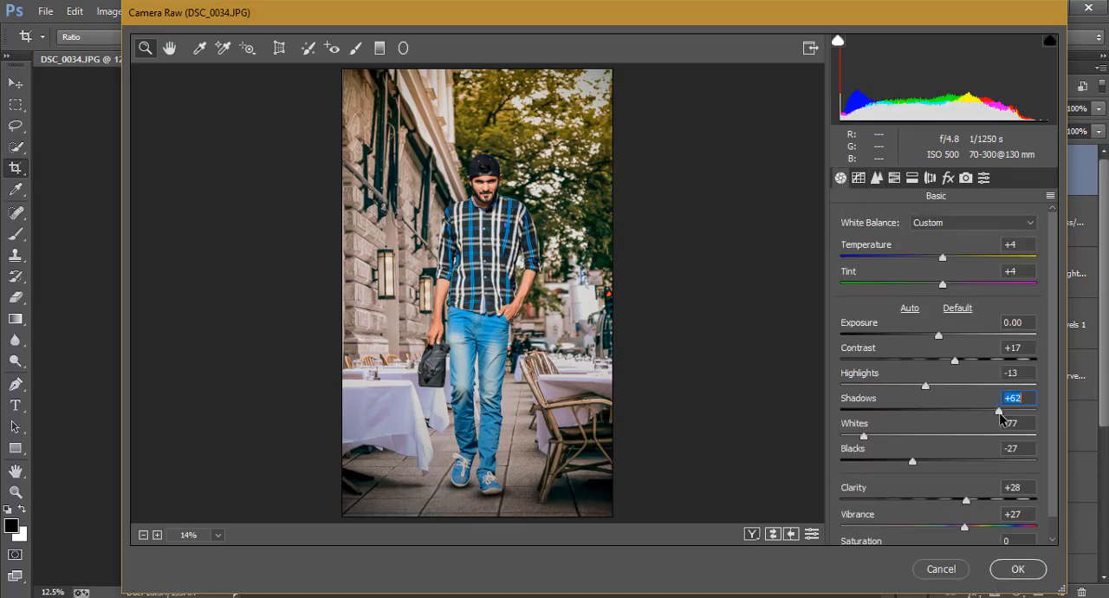
left_click(1015, 568)
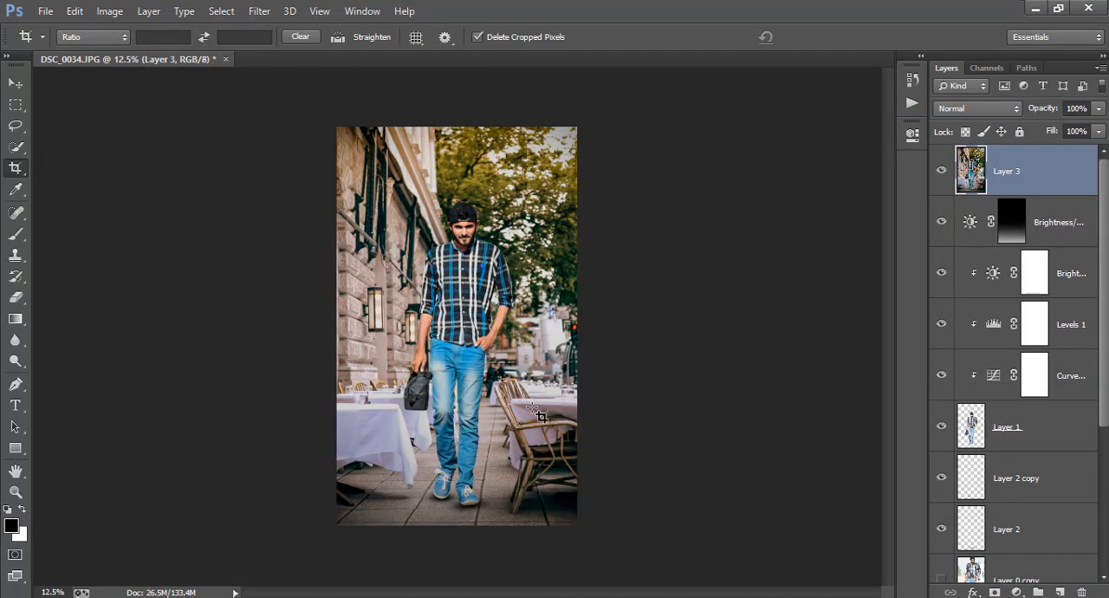
Step: Examine the graded composite up close with the Move tool active, from the man's shoes and jeans up to his face
left_click(15, 83)
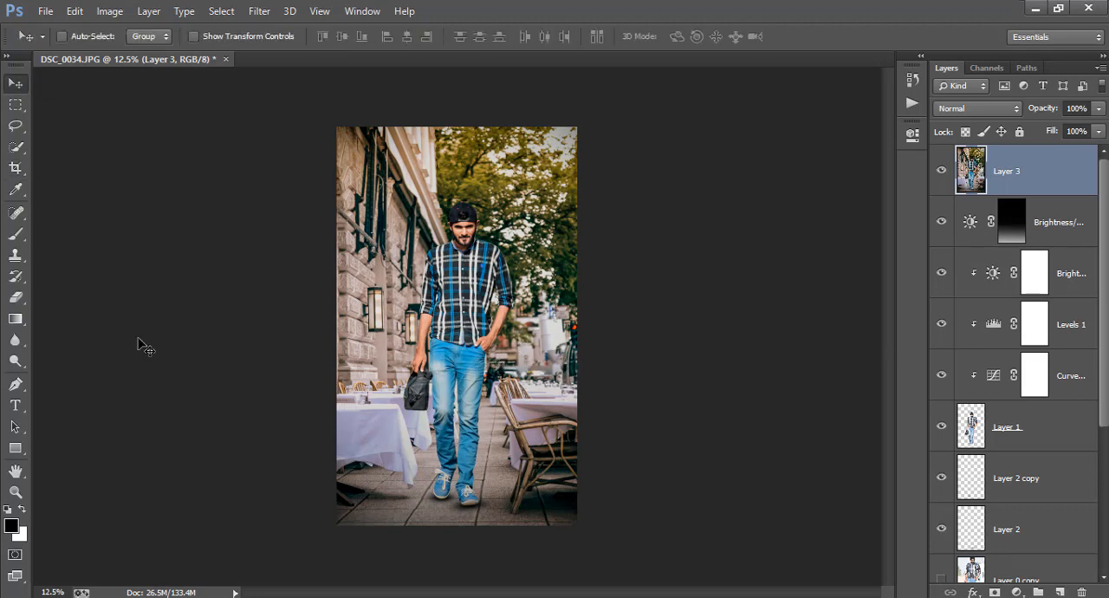
left_click(17, 105)
left_click(16, 84)
scroll(507, 436, "up", 4)
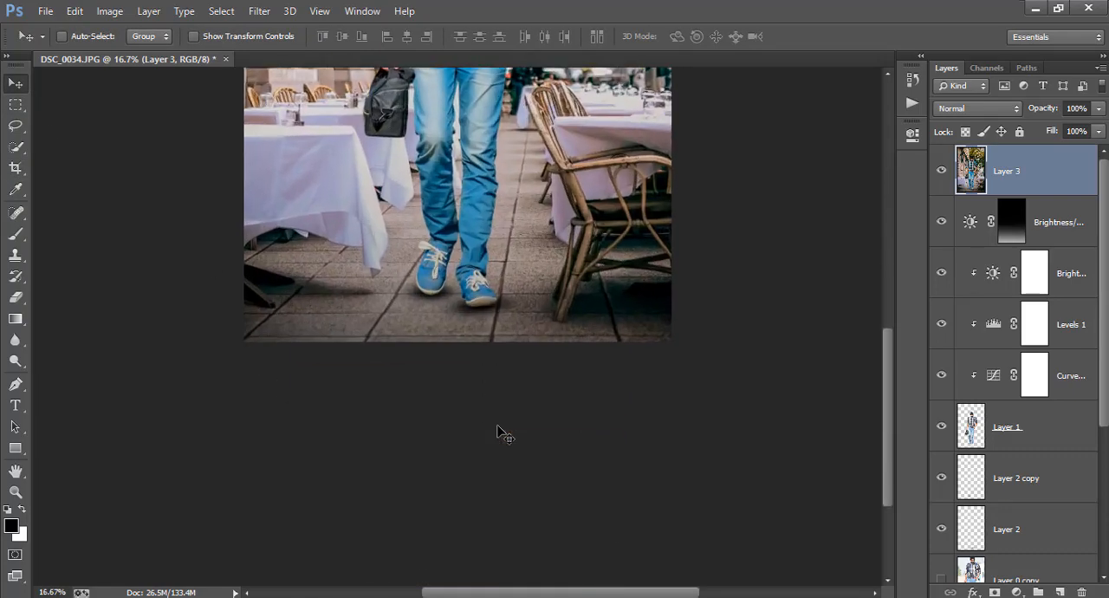
scroll(501, 433, "up", 10)
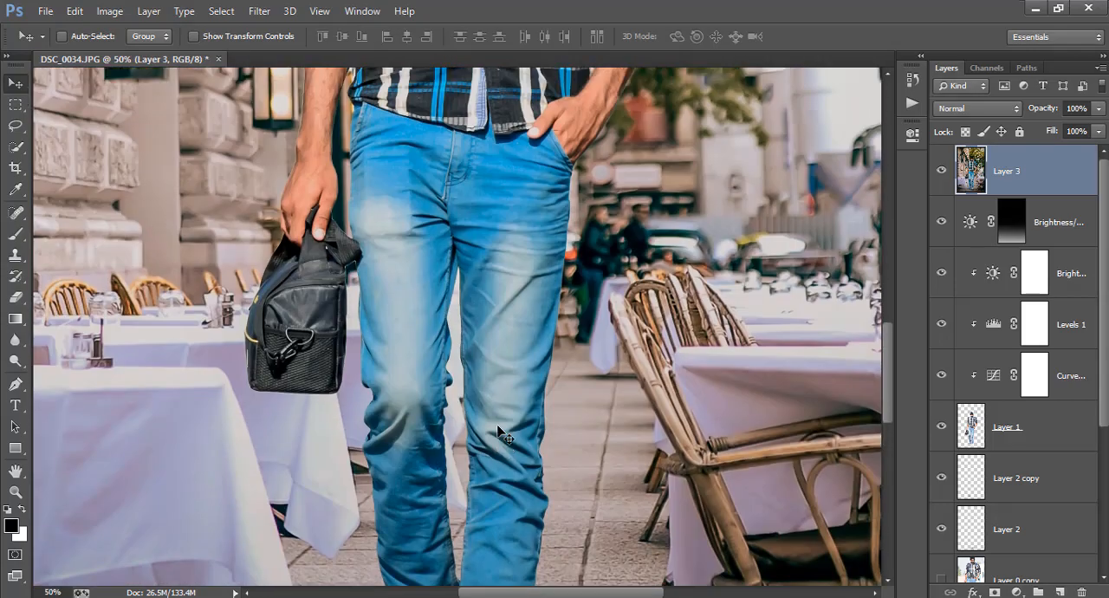
scroll(501, 433, "up", 5)
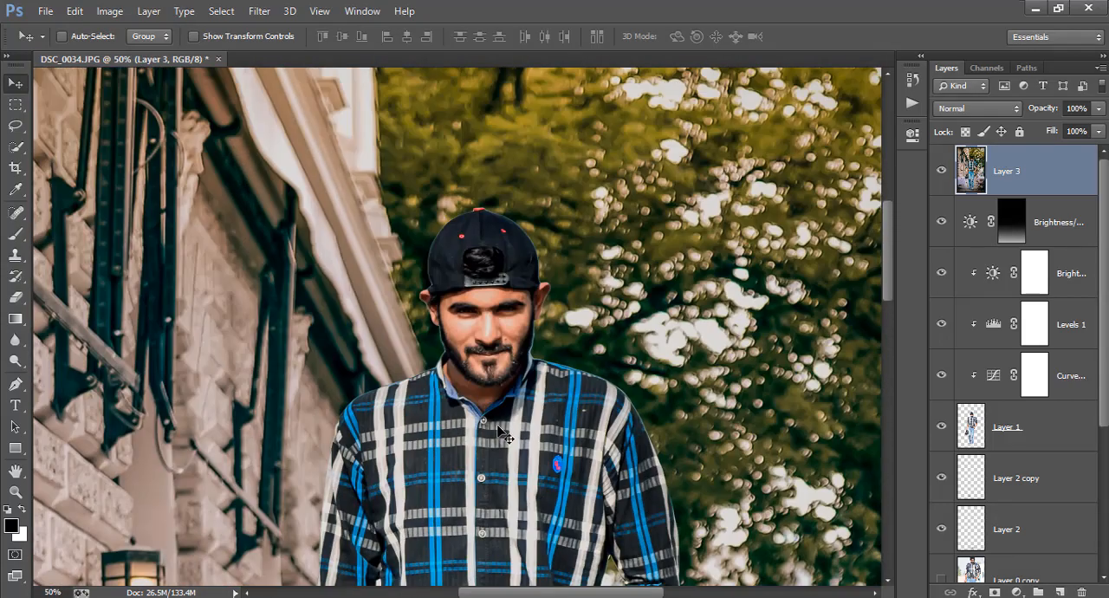
scroll(501, 432, "down", 2)
scroll(503, 433, "down", 2)
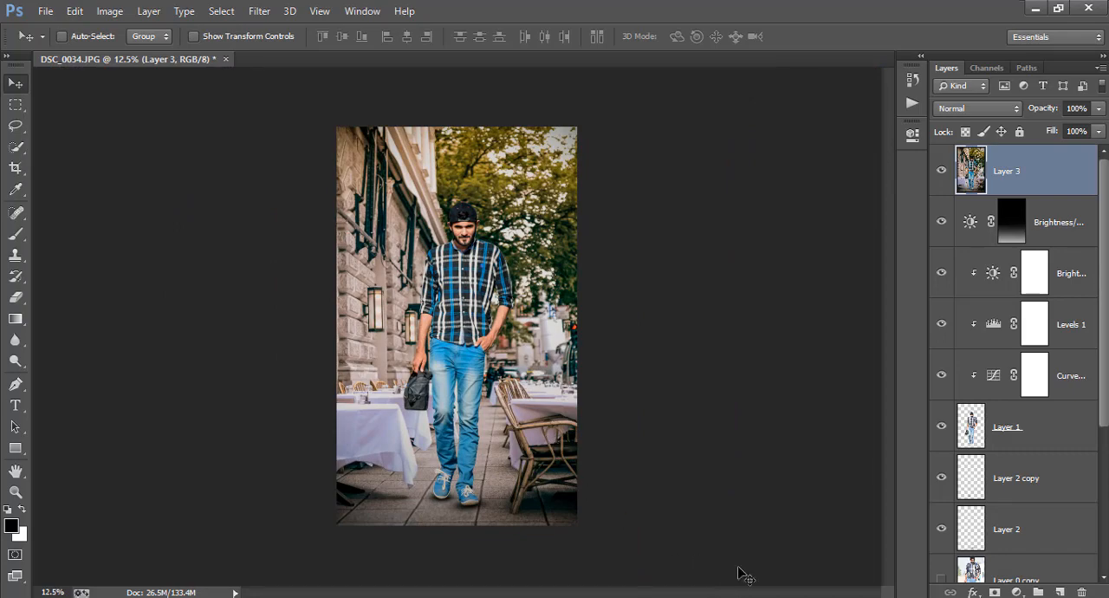
Step: Add a Color Balance adjustment layer above Layer 3 with midtones Cyan-Red -9, Magenta-Green +2 and Yellow-Blue +8
left_click(1017, 592)
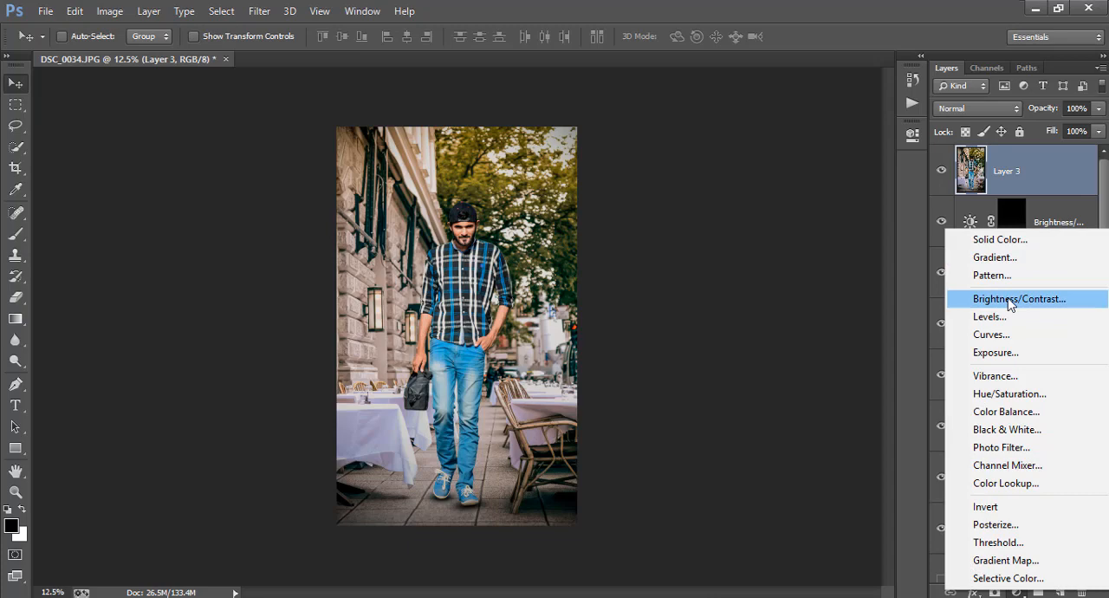
left_click(1030, 412)
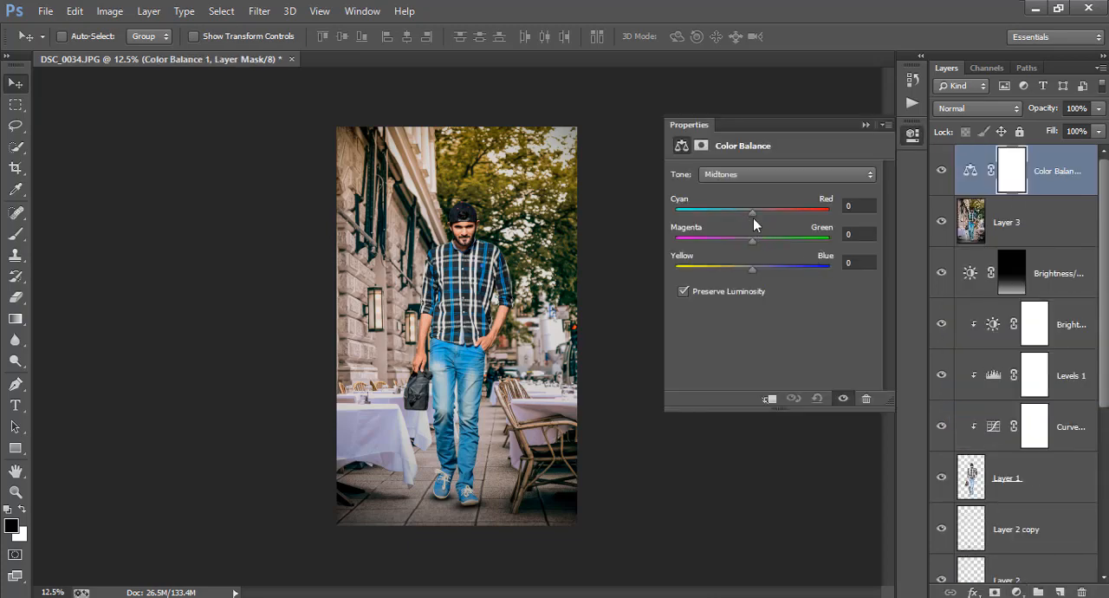
left_click_drag(752, 214, 739, 239)
mouse_move(752, 270)
left_mouse_down()
mouse_move(739, 271)
mouse_move(755, 273)
left_mouse_up()
left_click(990, 231)
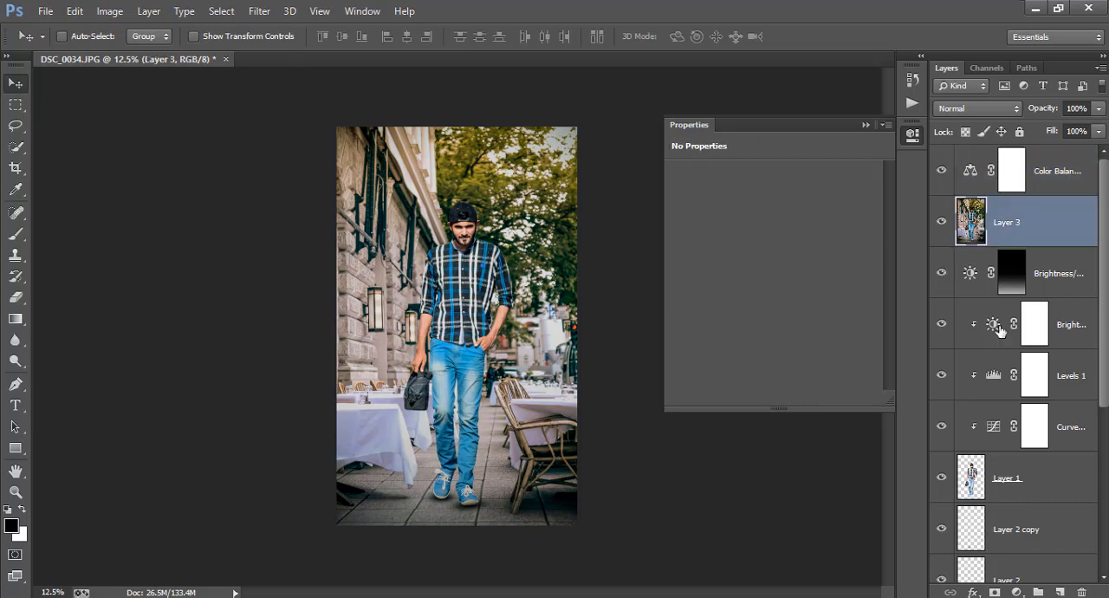
left_click(1014, 591)
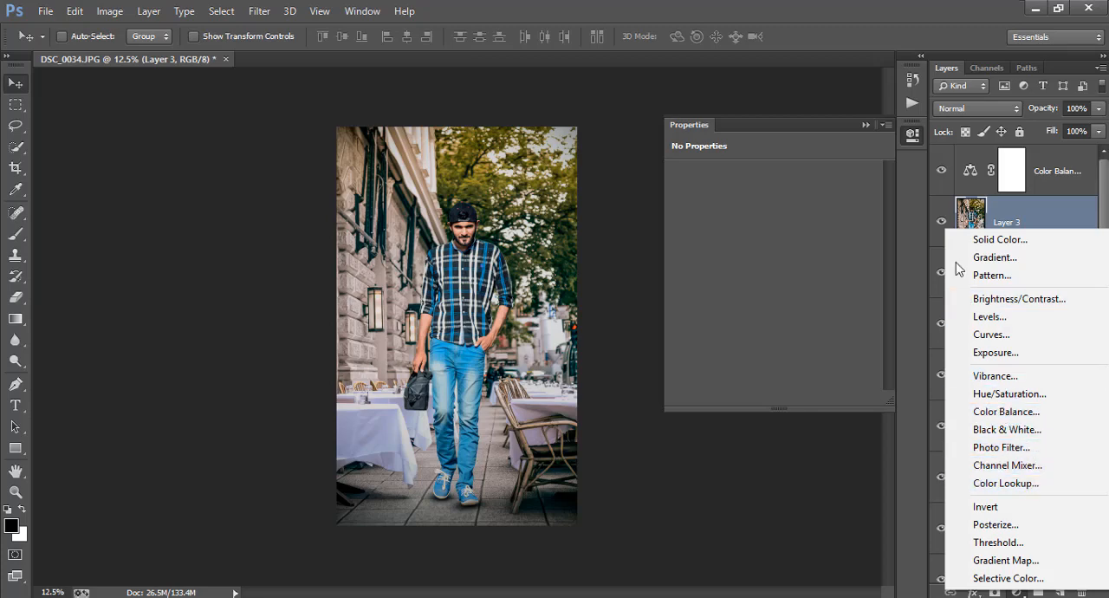
left_click(926, 223)
Step: Merge the Color Balance adjustment layer with Layer 3 and collapse the adjustment properties
left_click(1030, 189)
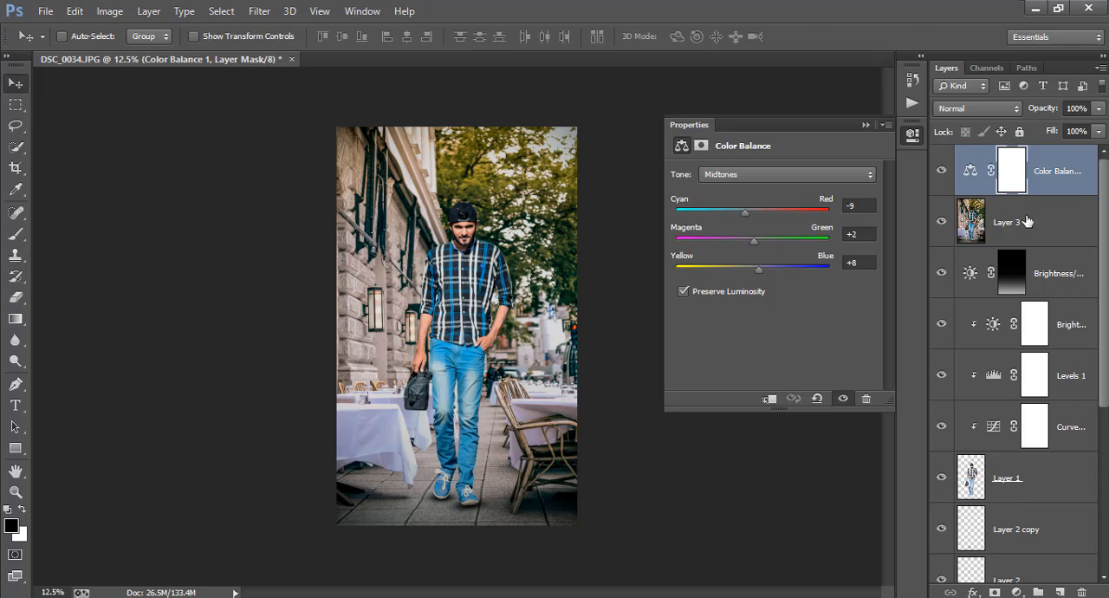
left_click(1028, 221, "shift")
key("ctrl+e")
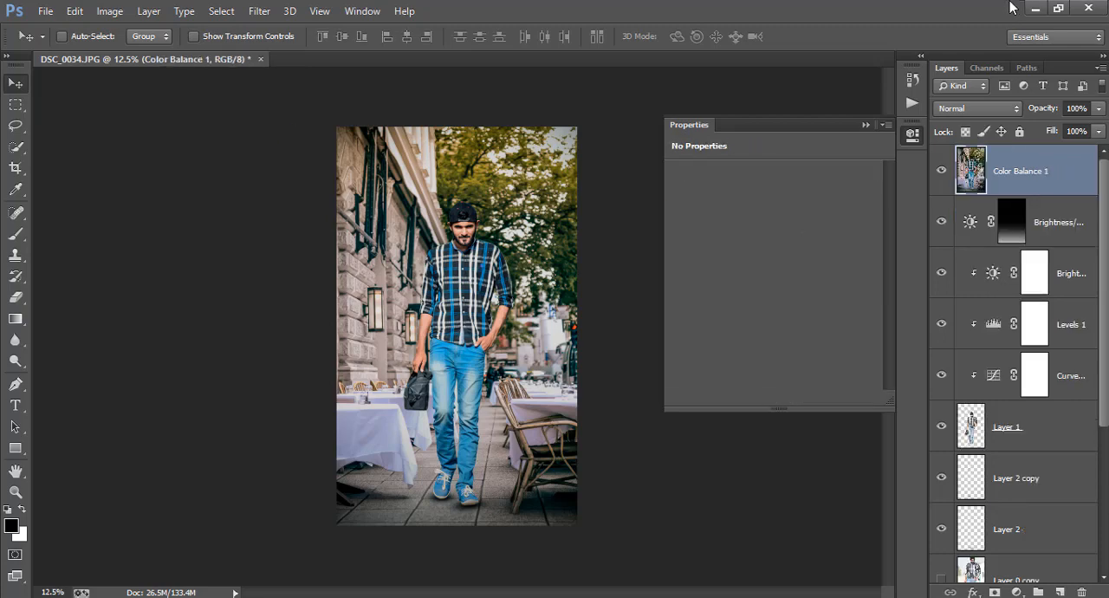
left_click(917, 134)
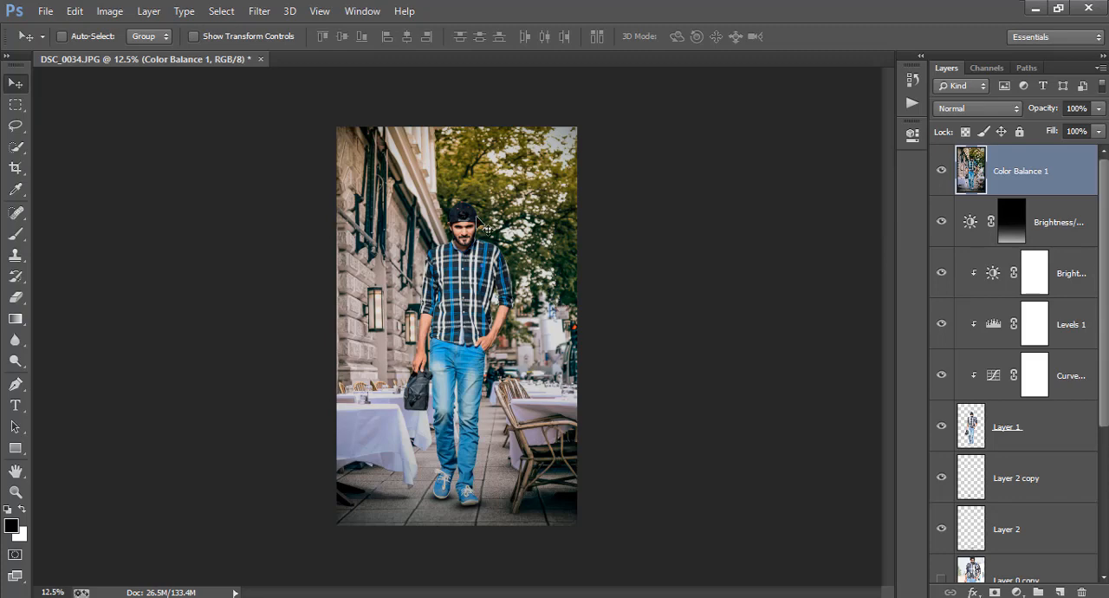